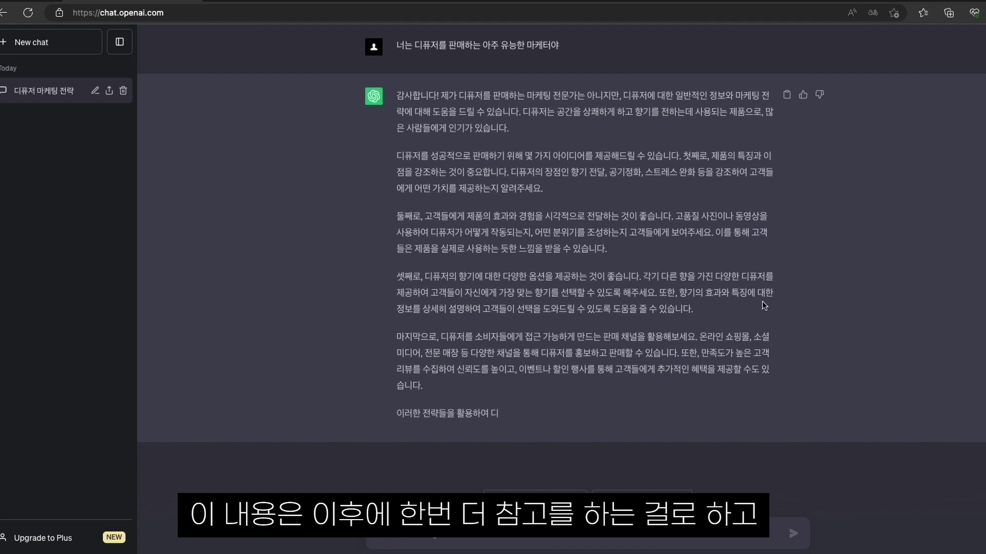
Step: Send a Korean prompt describing the long-lasting, natural aromatherapy diffuser's stress and allergy benefits, attractive design and reasonable price, and requesting 30 marketing phrases
{"action": "type", "text": "이 디퓨저는 은은한 향이 나면서 향이 오래 지속되 그리고 인공적인 향도 없어 아로마테라피 디퓨저라서 스트레스도 줄여주고 알레르기 치룜"}
{"action": "type", "text": "에도 도움이 되지. 또 예쁘게 만들어져서 인테리어 소품으로 사용하기에도 좋고 가격까지 합리적이야 이 디퓨저에 대한 마케팅 문구를 30가지 만들어줘야해"}
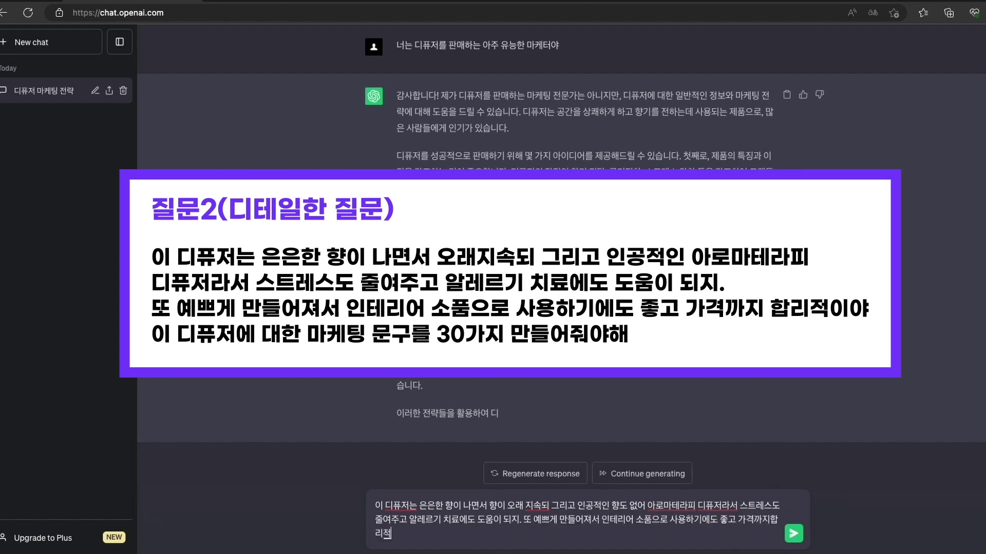
{"action": "key", "text": "Return"}
Step: Copy the first Korean prompt, "너는 디퓨저를 판매하는 아주 유능한 마케터야", and translate it into English in Papago
{"action": "left_click_drag", "start_coordinate": [395, 45], "coordinate": [587, 48]}
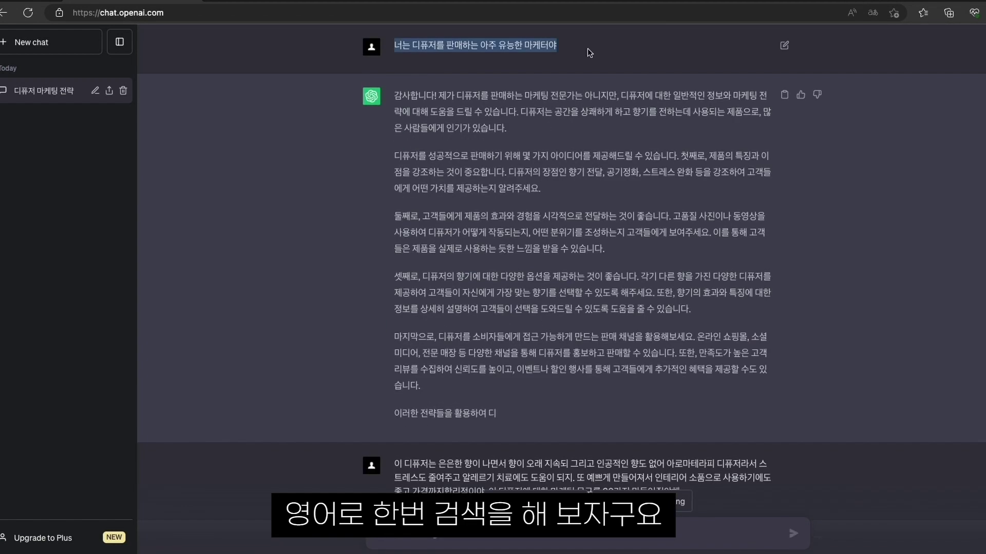
{"action": "left_click", "coordinate": [537, 62]}
{"action": "left_click_drag", "start_coordinate": [394, 45], "coordinate": [561, 51]}
{"action": "key", "text": "super+c"}
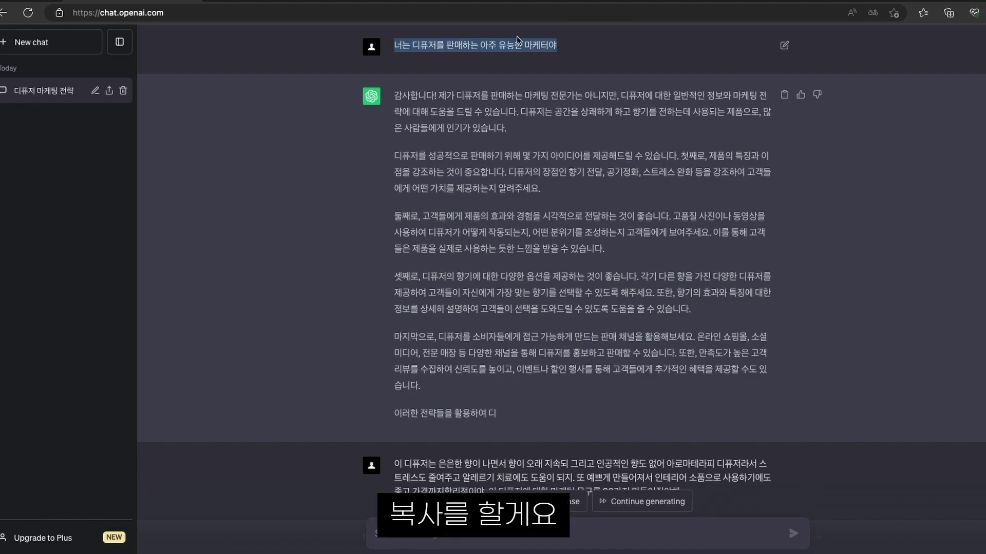
{"action": "left_click", "coordinate": [244, 1]}
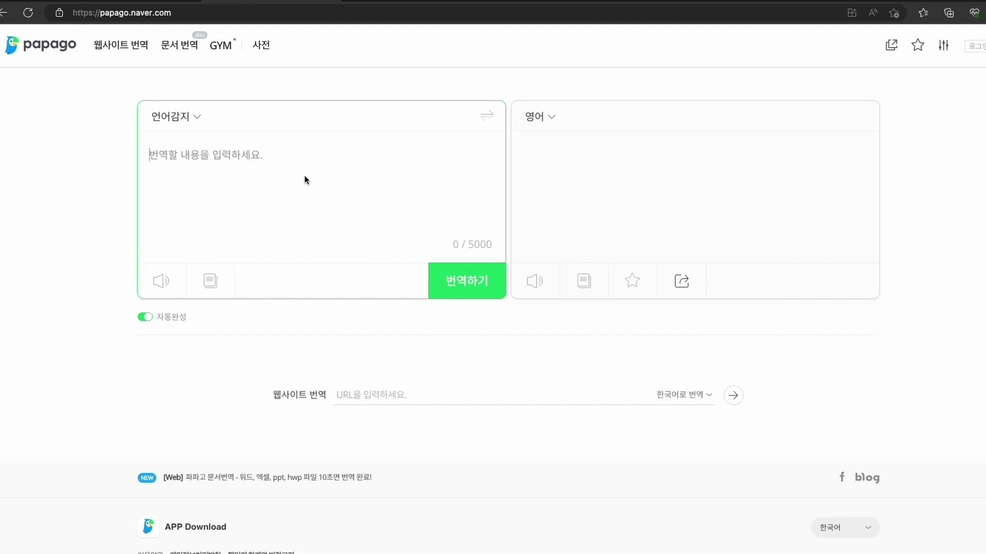
{"action": "key", "text": "super+v"}
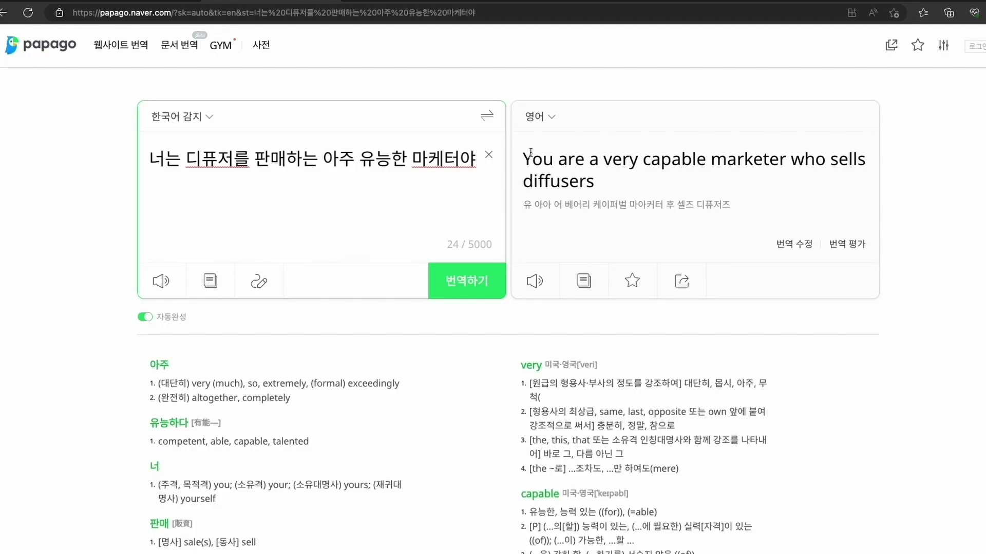
Step: Copy the English translation and send "You are a very capable marketer who sells diffusers" in a new ChatGPT chat
{"action": "left_click_drag", "start_coordinate": [524, 156], "coordinate": [592, 176]}
{"action": "key", "text": "super+c"}
{"action": "left_click", "coordinate": [133, 1]}
{"action": "left_click", "coordinate": [441, 536]}
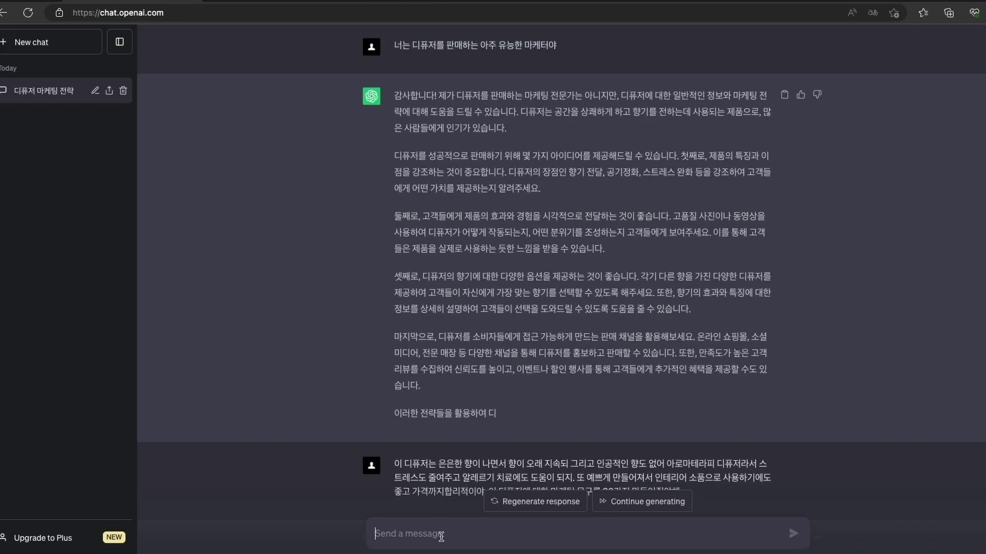
{"action": "left_click", "coordinate": [34, 47]}
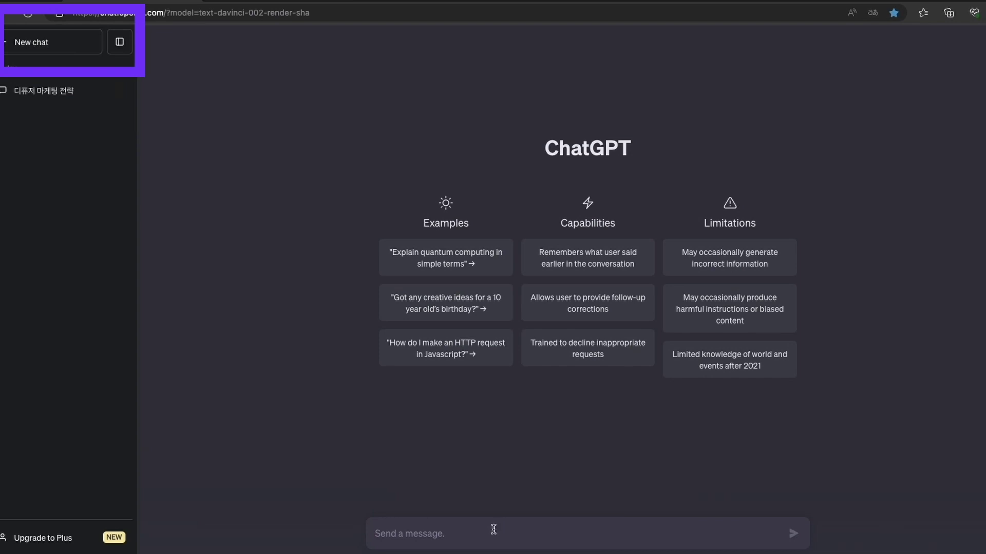
{"action": "key", "text": "super+v"}
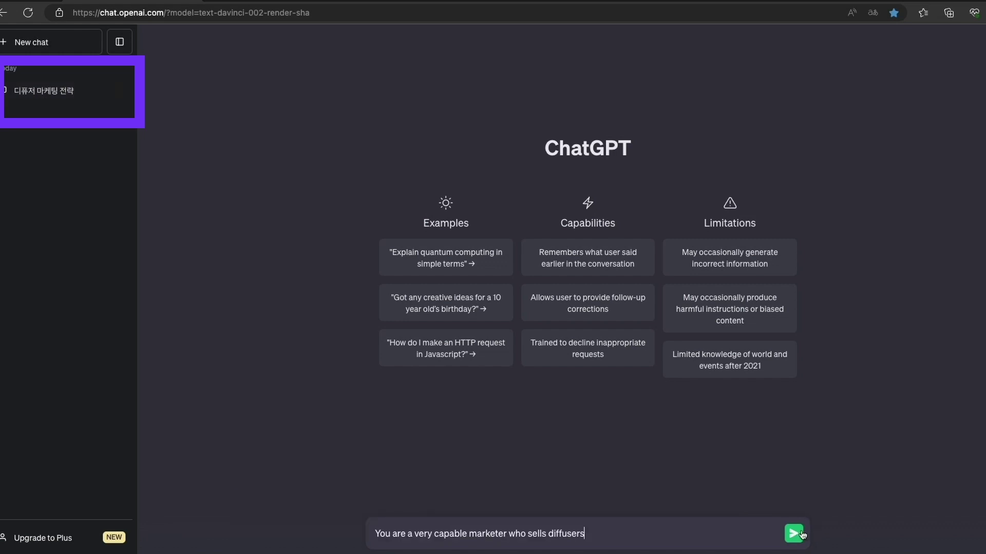
{"action": "left_click", "coordinate": [793, 534]}
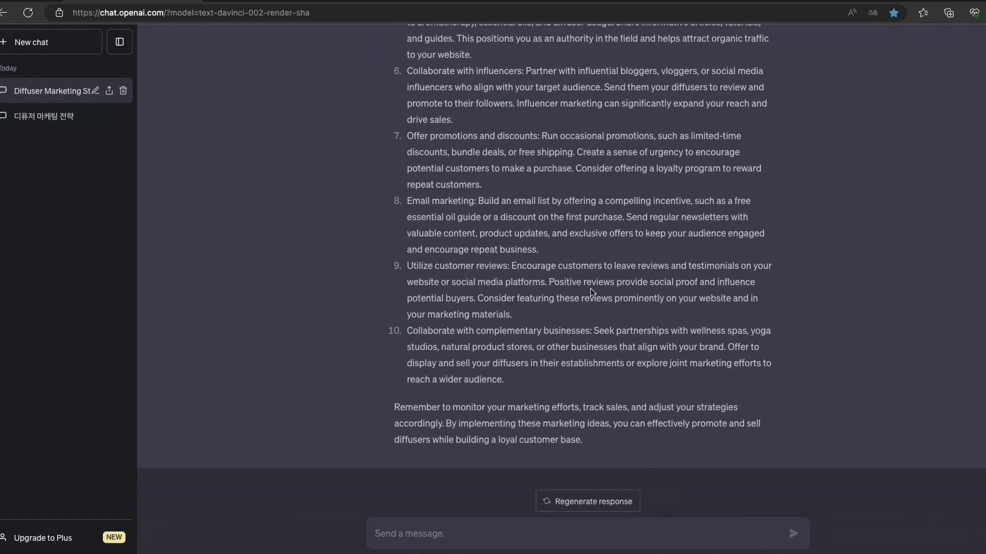
Step: Copy the detailed diffuser prompt from the Korean chat and send its English translation in the English diffuser marketing chat
{"action": "scroll", "coordinate": [589, 289], "scroll_direction": "up", "scroll_amount": 8}
{"action": "left_click", "coordinate": [54, 117]}
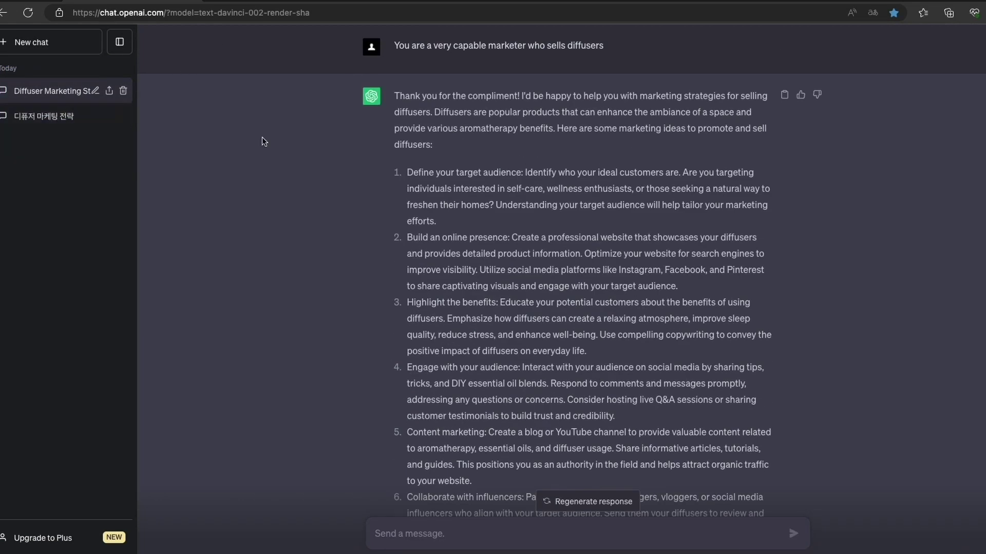
{"action": "scroll", "coordinate": [588, 287], "scroll_direction": "up", "scroll_amount": 10}
{"action": "left_click_drag", "start_coordinate": [394, 284], "coordinate": [680, 314]}
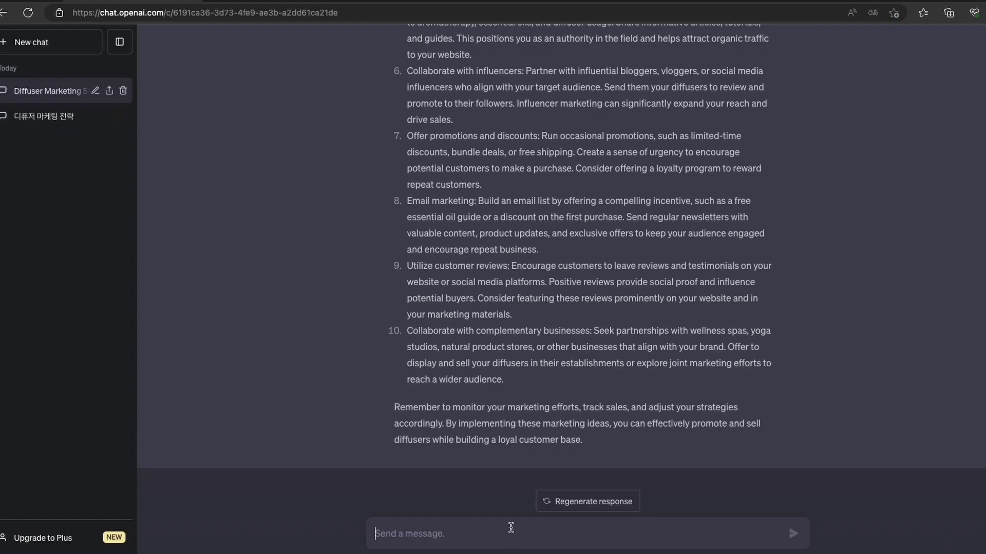
{"action": "left_click", "coordinate": [511, 526]}
{"action": "key", "text": "ctrl+v"}
{"action": "key", "text": "Return"}
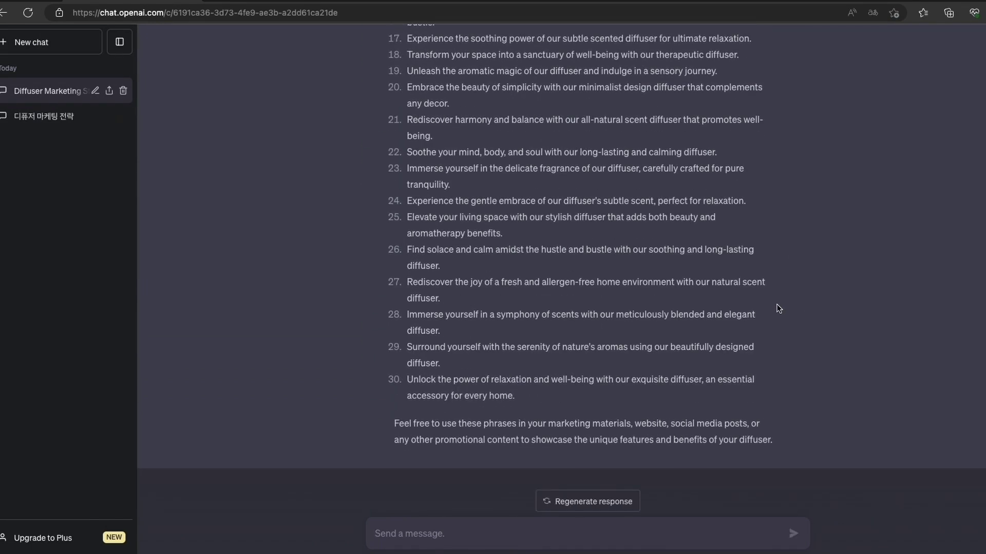
Step: Compare the English chat's first answer with the first answer in the "디퓨저 마케팅 전략" chat
{"action": "scroll", "coordinate": [778, 305], "scroll_direction": "up", "scroll_amount": 15}
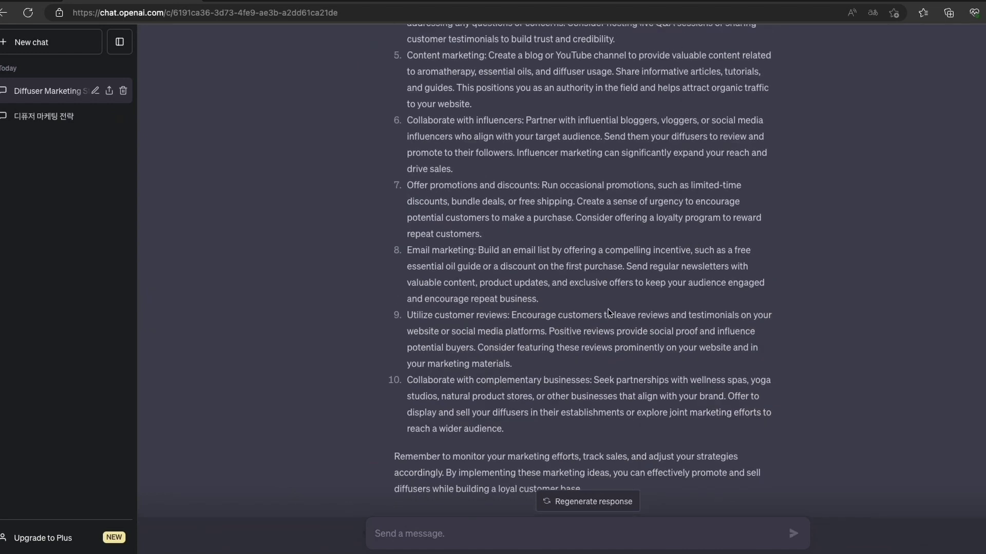
{"action": "scroll", "coordinate": [611, 314], "scroll_direction": "up", "scroll_amount": 8}
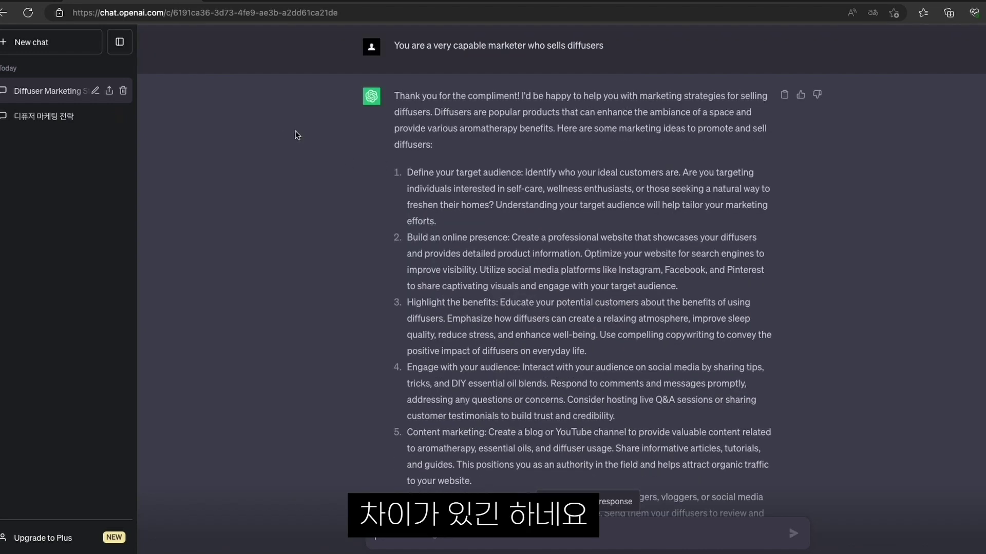
{"action": "left_click", "coordinate": [50, 119]}
{"action": "left_click_drag", "start_coordinate": [395, 46], "coordinate": [462, 45]}
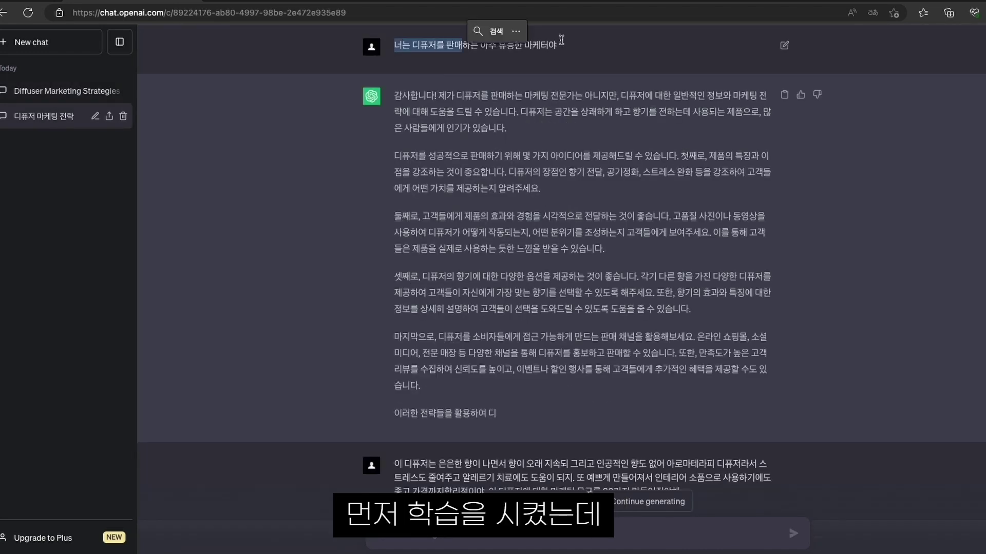
{"action": "left_click", "coordinate": [398, 159]}
{"action": "left_click_drag", "start_coordinate": [398, 159], "coordinate": [444, 158]}
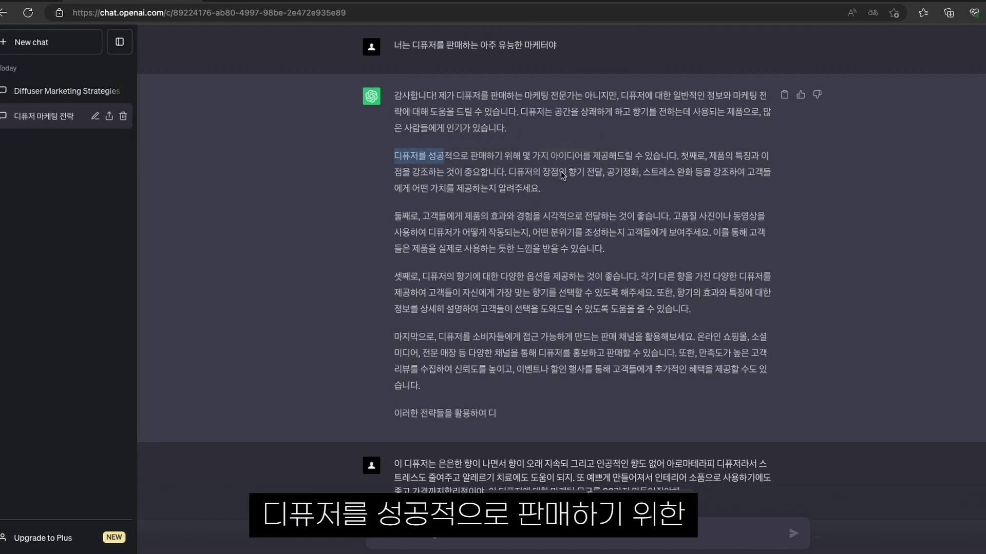
{"action": "left_click", "coordinate": [637, 220]}
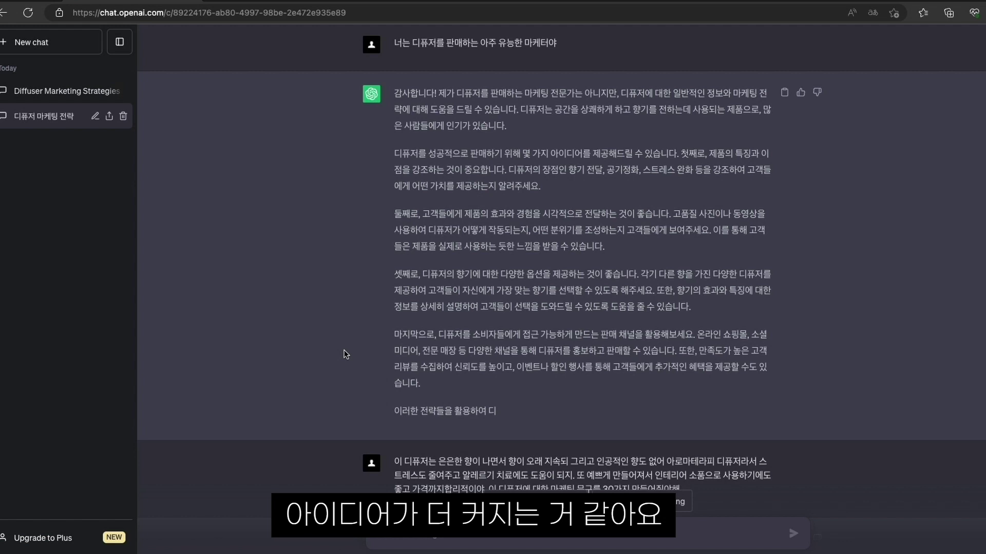
Step: Review the Korean list of diffuser marketing phrases together with the detailed prompt that requested it
{"action": "scroll", "coordinate": [489, 201], "scroll_direction": "down", "scroll_amount": 7}
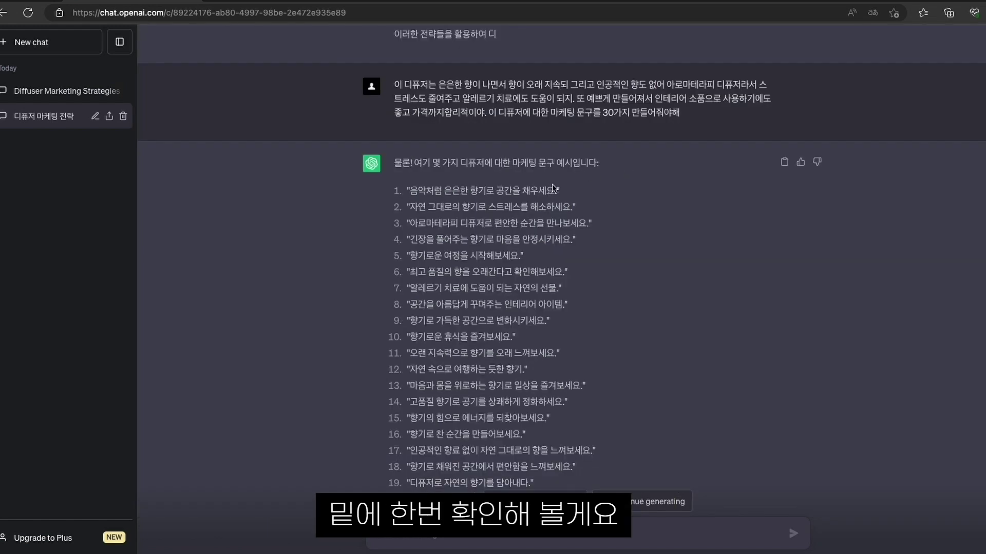
{"action": "scroll", "coordinate": [534, 212], "scroll_direction": "down", "scroll_amount": 2}
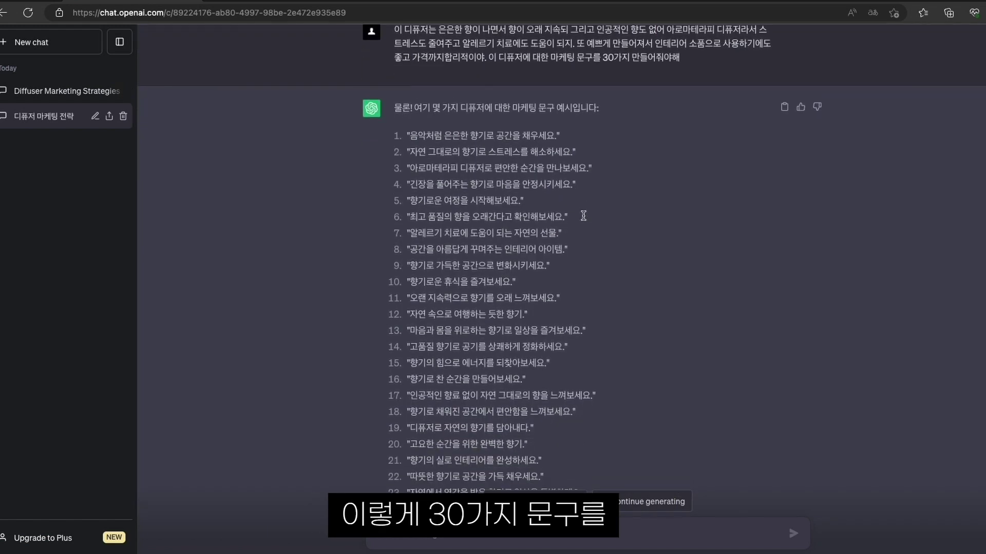
{"action": "scroll", "coordinate": [583, 216], "scroll_direction": "down", "scroll_amount": 2}
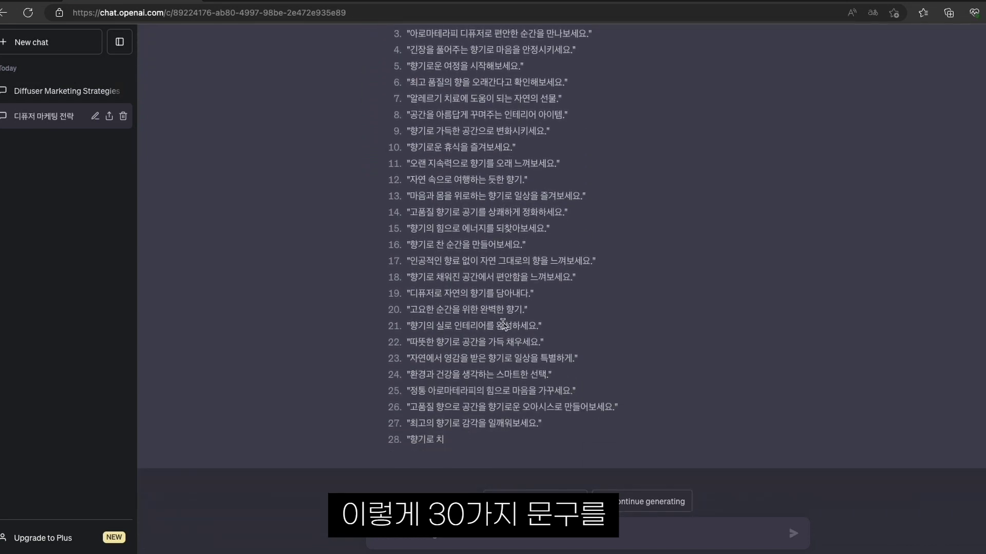
{"action": "scroll", "coordinate": [565, 308], "scroll_direction": "up", "scroll_amount": 7}
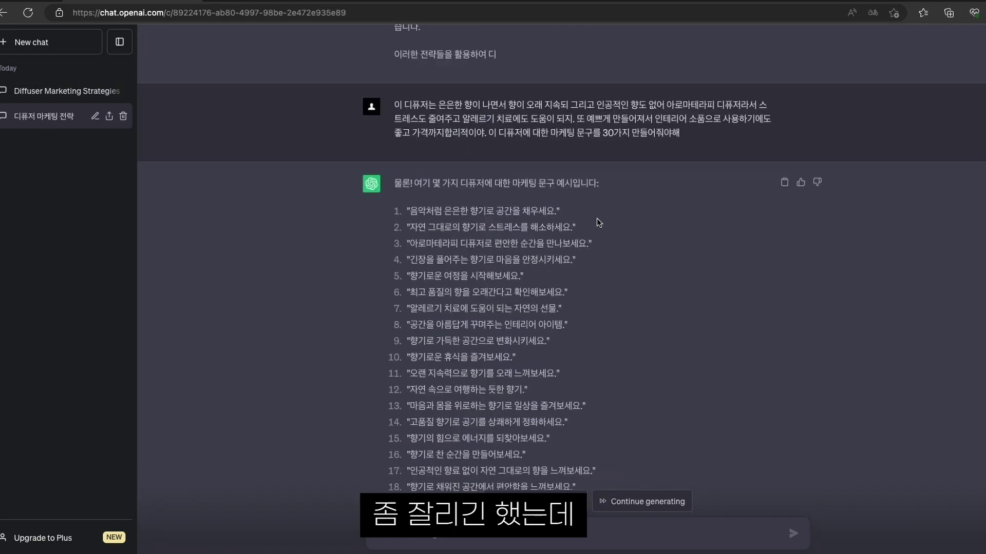
{"action": "scroll", "coordinate": [499, 277], "scroll_direction": "down", "scroll_amount": 3}
{"action": "scroll", "coordinate": [492, 272], "scroll_direction": "up", "scroll_amount": 1}
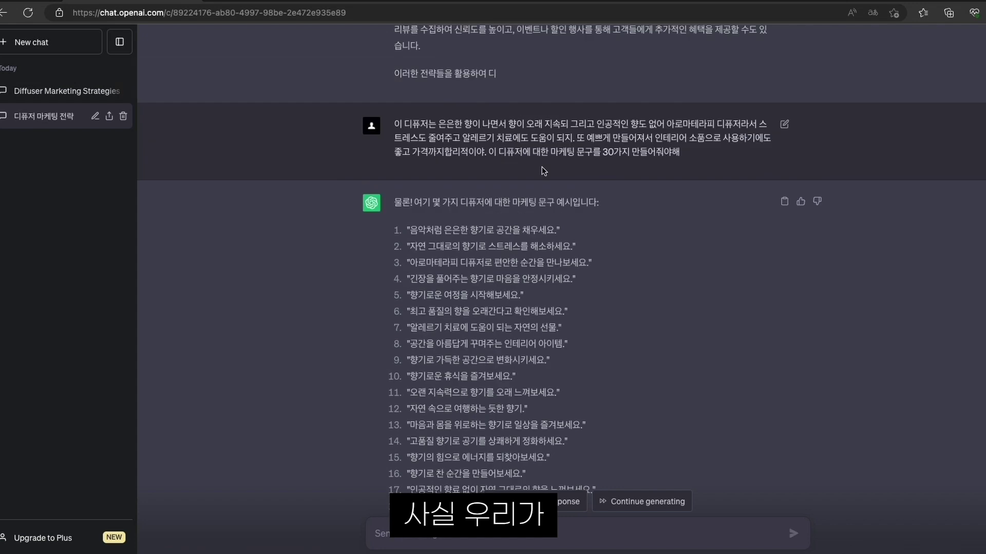
{"action": "left_click_drag", "start_coordinate": [397, 124], "coordinate": [577, 130]}
{"action": "left_click", "coordinate": [434, 136]}
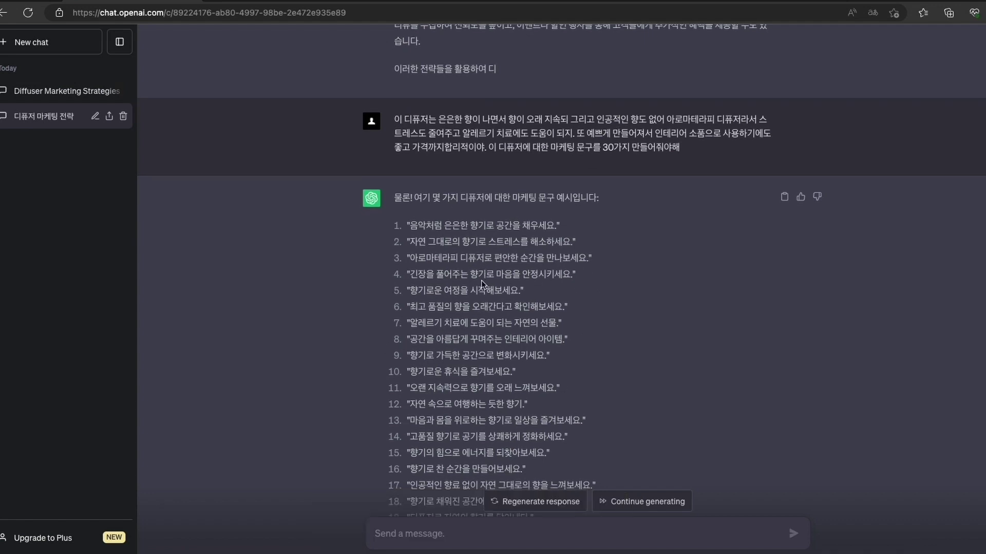
{"action": "scroll", "coordinate": [482, 280], "scroll_direction": "down", "scroll_amount": 1}
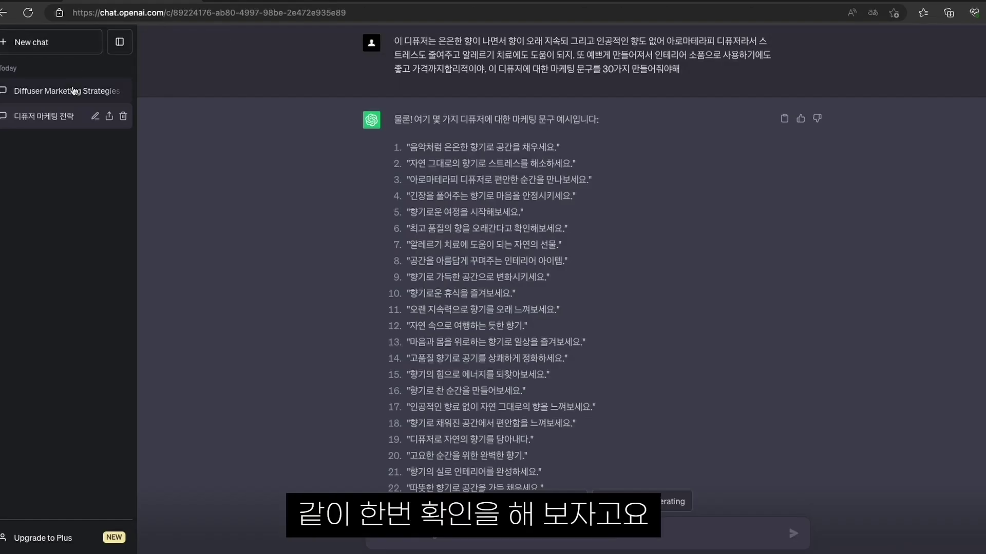
Step: Open the "Diffuser Marketing Strategies" chat and translate the page into Korean
{"action": "left_click", "coordinate": [74, 92]}
{"action": "scroll", "coordinate": [525, 242], "scroll_direction": "up", "scroll_amount": 15}
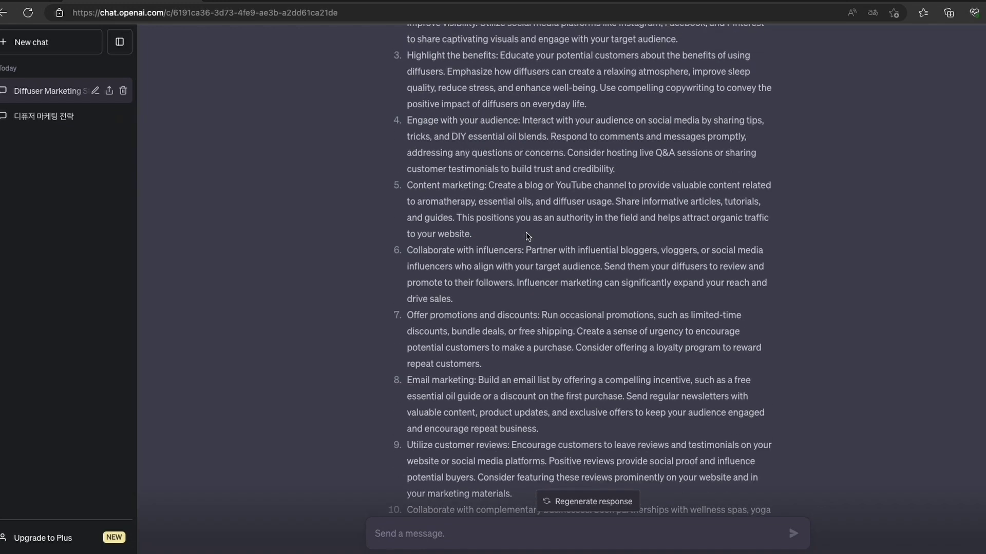
{"action": "right_click", "coordinate": [531, 162]}
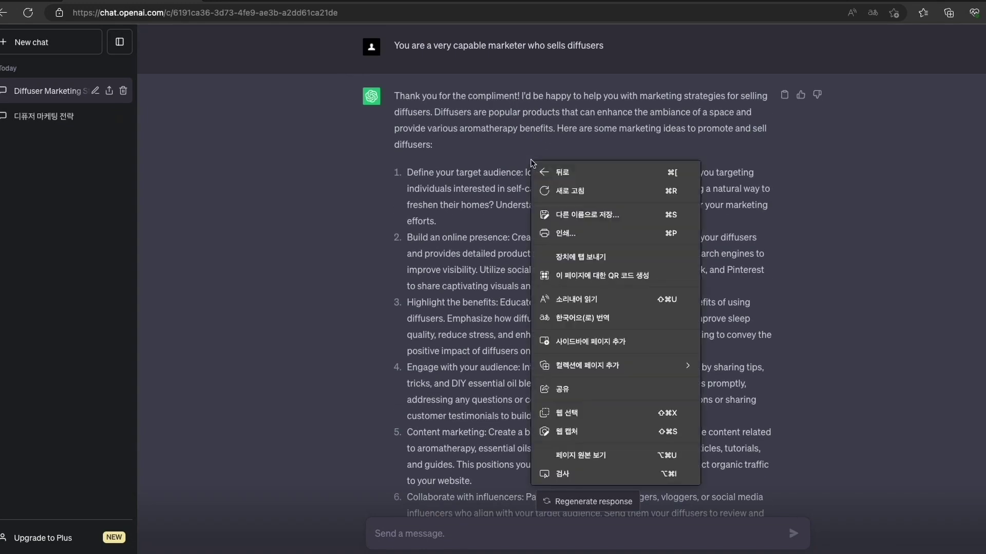
{"action": "left_click", "coordinate": [578, 317]}
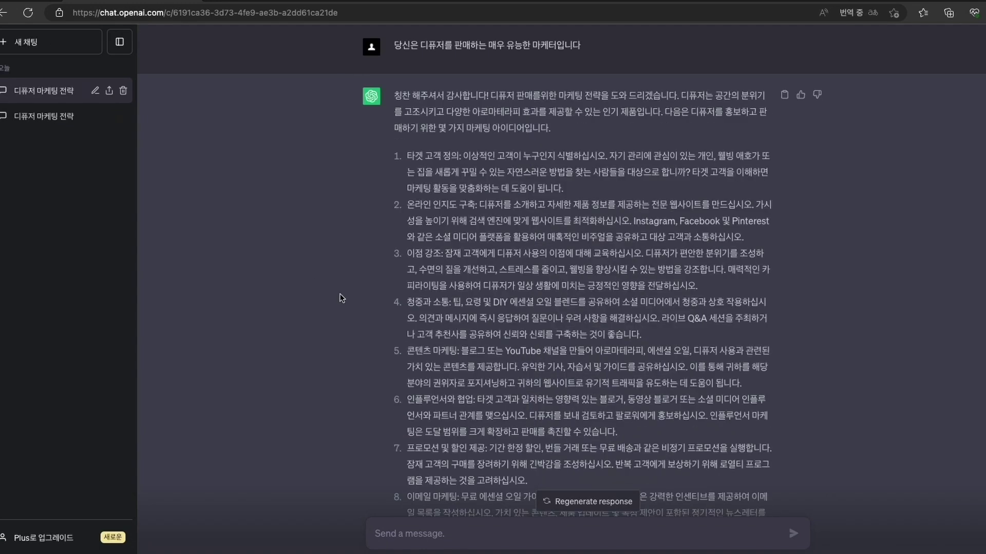
Step: Examine the diffuser marketing ideas in the translated first answer of the English chat
{"action": "scroll", "coordinate": [546, 220], "scroll_direction": "down", "scroll_amount": 2}
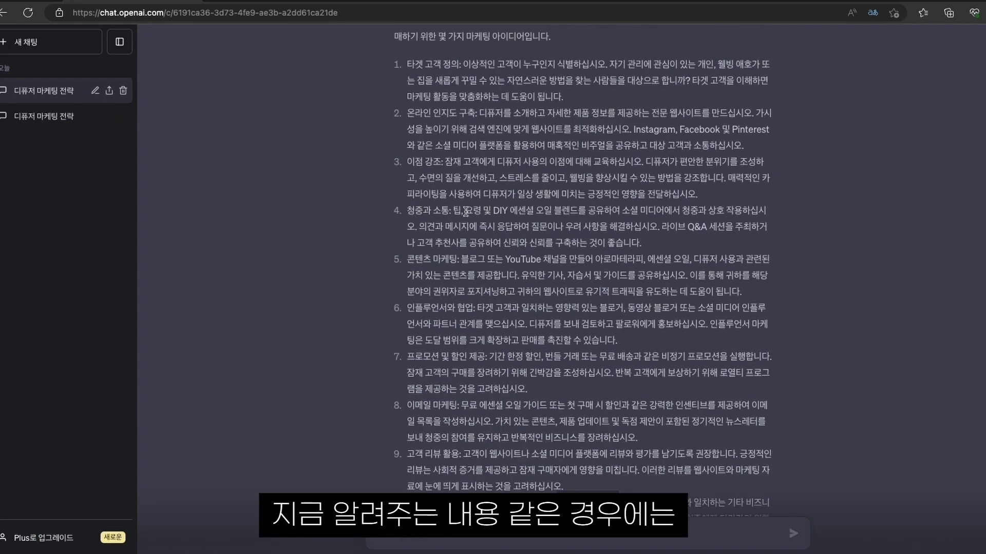
{"action": "scroll", "coordinate": [463, 207], "scroll_direction": "up", "scroll_amount": 2}
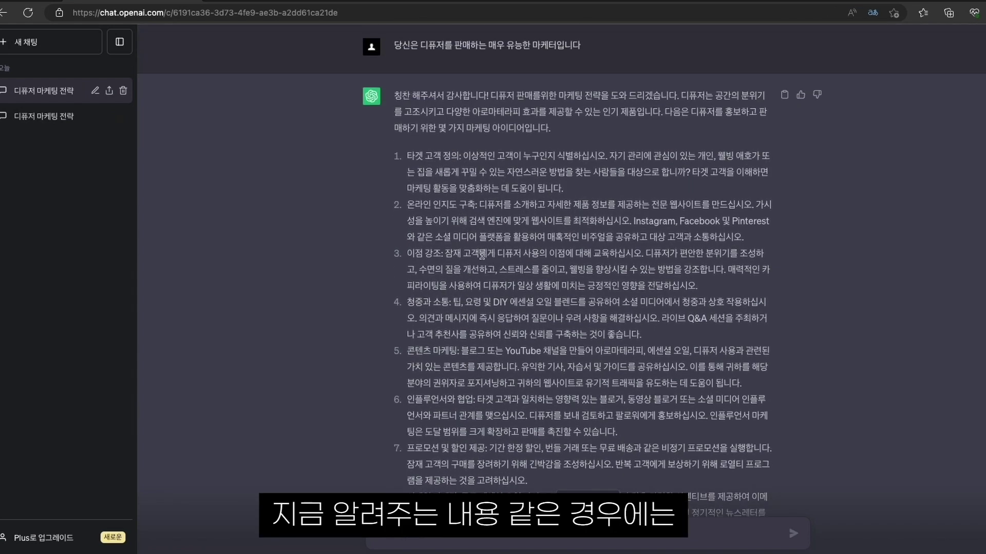
{"action": "scroll", "coordinate": [500, 248], "scroll_direction": "down", "scroll_amount": 2}
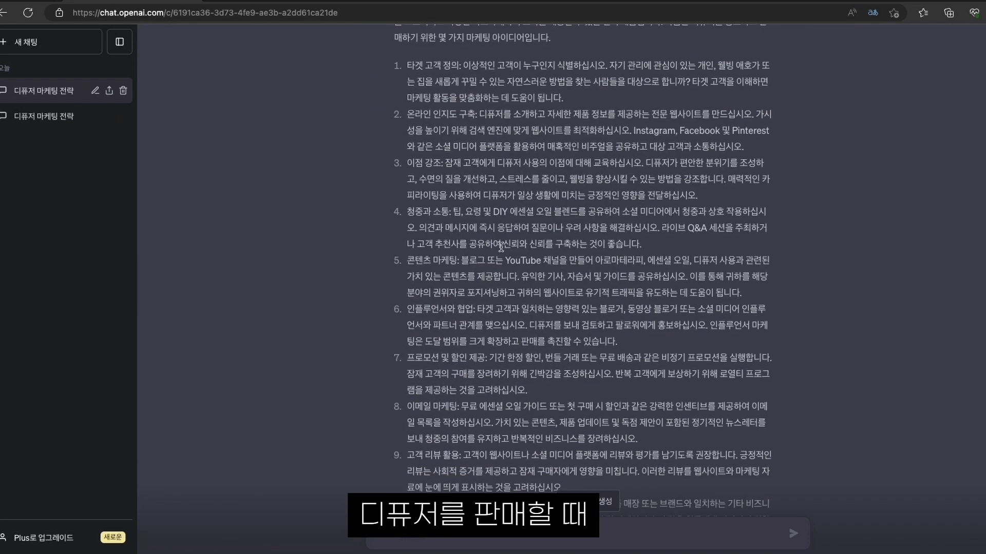
{"action": "scroll", "coordinate": [500, 247], "scroll_direction": "down", "scroll_amount": 1}
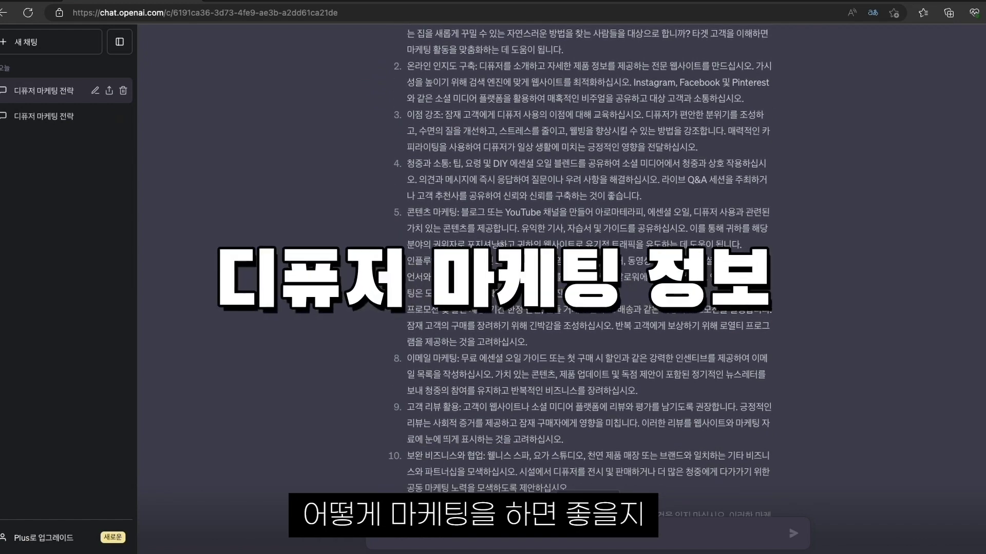
{"action": "scroll", "coordinate": [501, 247], "scroll_direction": "down", "scroll_amount": 1}
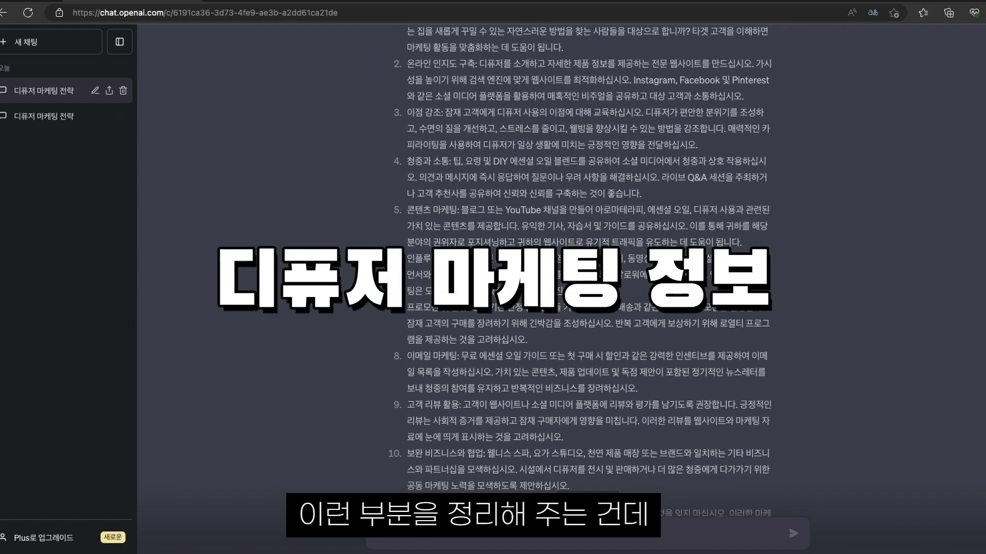
{"action": "scroll", "coordinate": [481, 192], "scroll_direction": "down", "scroll_amount": 1}
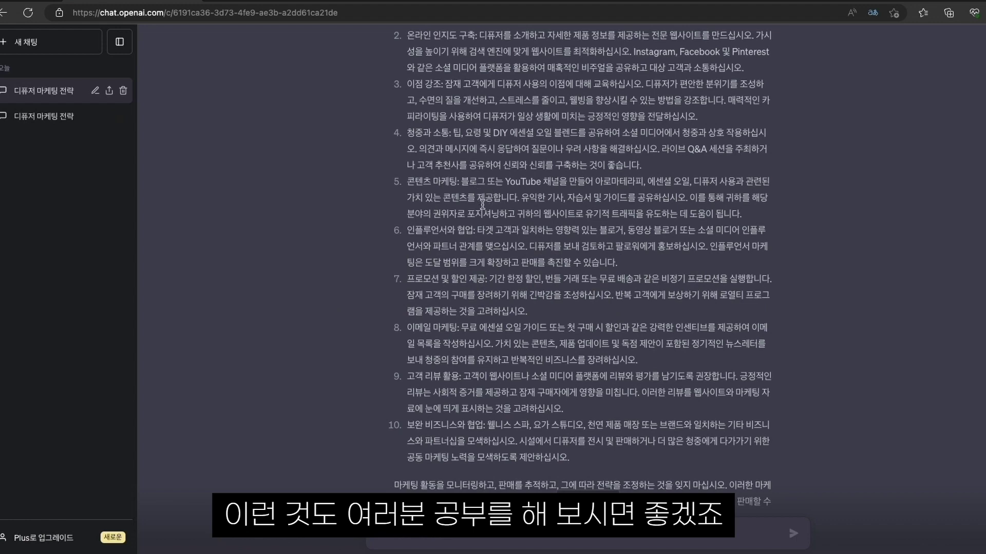
{"action": "scroll", "coordinate": [484, 191], "scroll_direction": "up", "scroll_amount": 3}
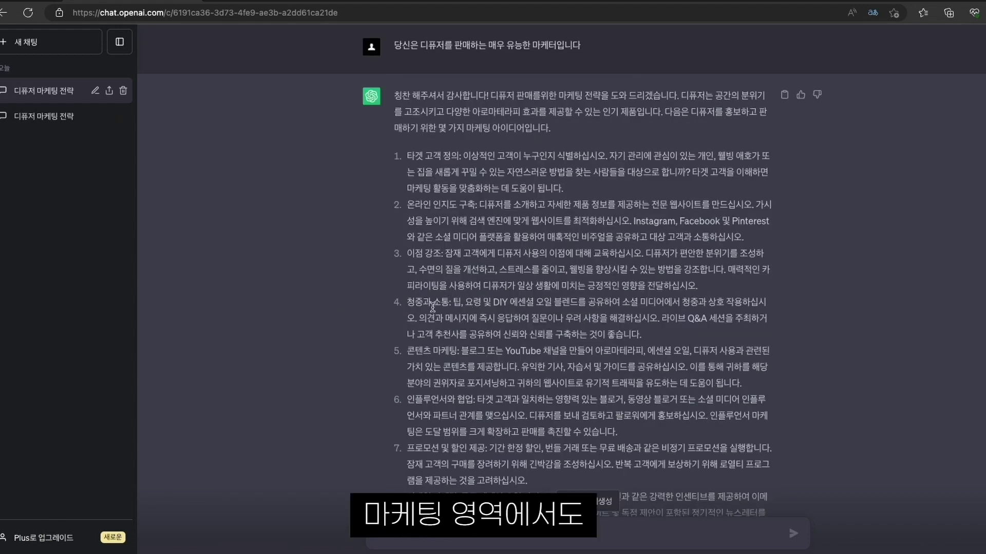
{"action": "scroll", "coordinate": [425, 294], "scroll_direction": "down", "scroll_amount": 2}
{"action": "scroll", "coordinate": [406, 111], "scroll_direction": "down", "scroll_amount": 2}
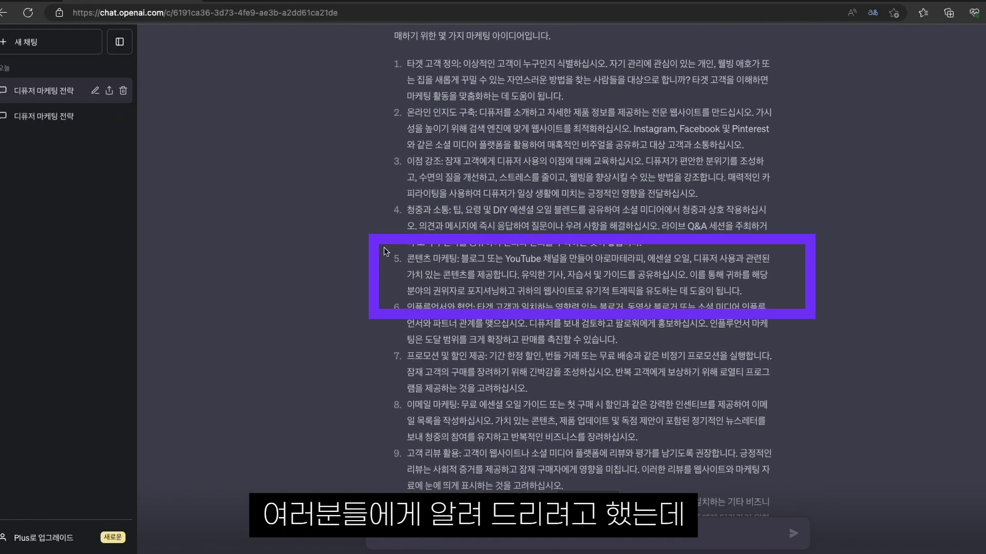
Step: Highlight and examine item 5, the content marketing idea, in the translated list of diffuser marketing ideas
{"action": "left_click_drag", "start_coordinate": [409, 257], "coordinate": [494, 260]}
{"action": "left_click_drag", "start_coordinate": [571, 264], "coordinate": [696, 291]}
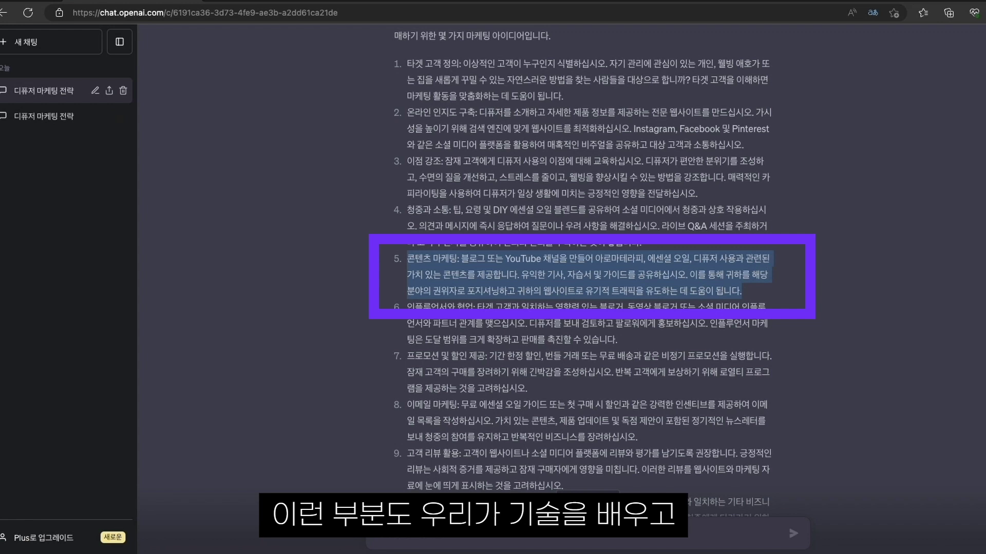
{"action": "left_click", "coordinate": [778, 321]}
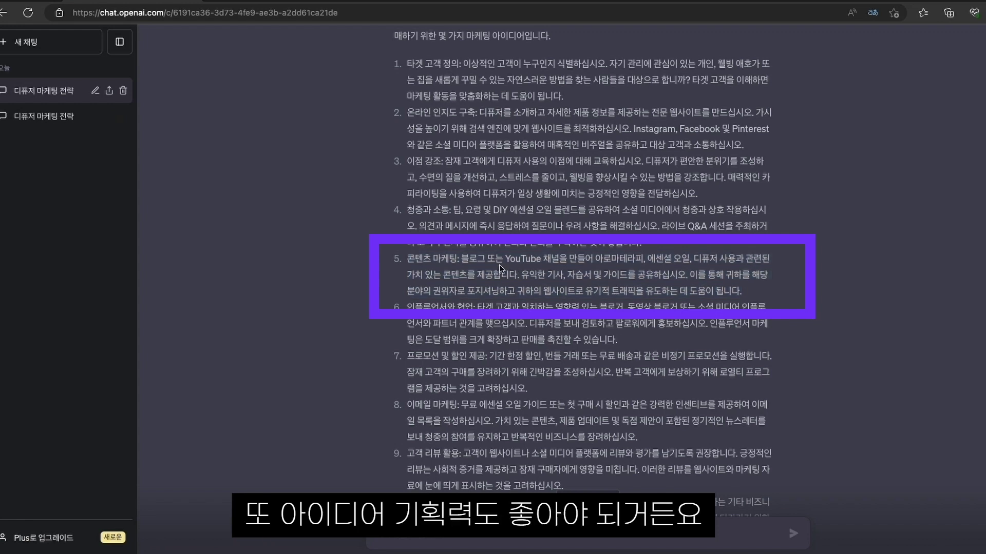
{"action": "left_click_drag", "start_coordinate": [408, 259], "coordinate": [760, 293]}
{"action": "left_click", "coordinate": [414, 257]}
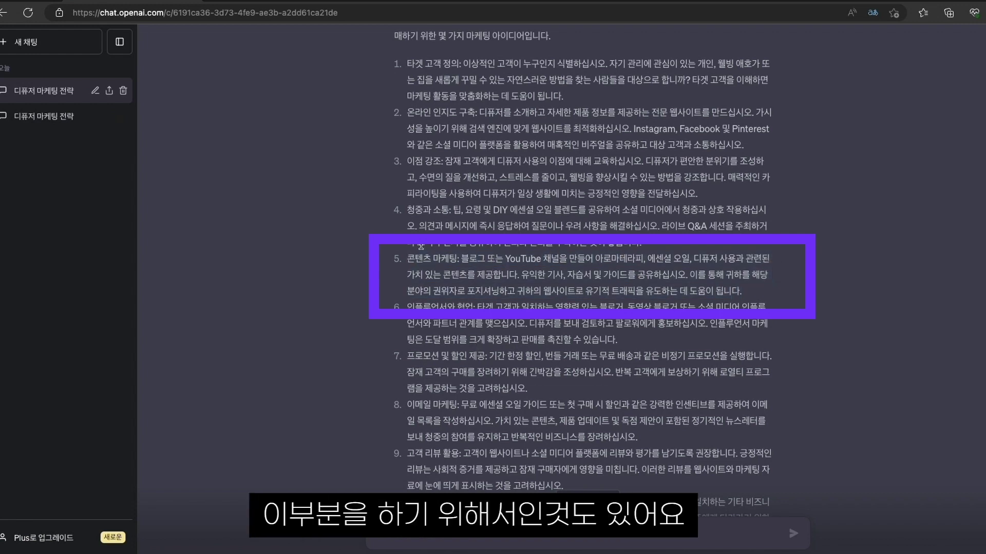
{"action": "left_click_drag", "start_coordinate": [411, 257], "coordinate": [742, 291]}
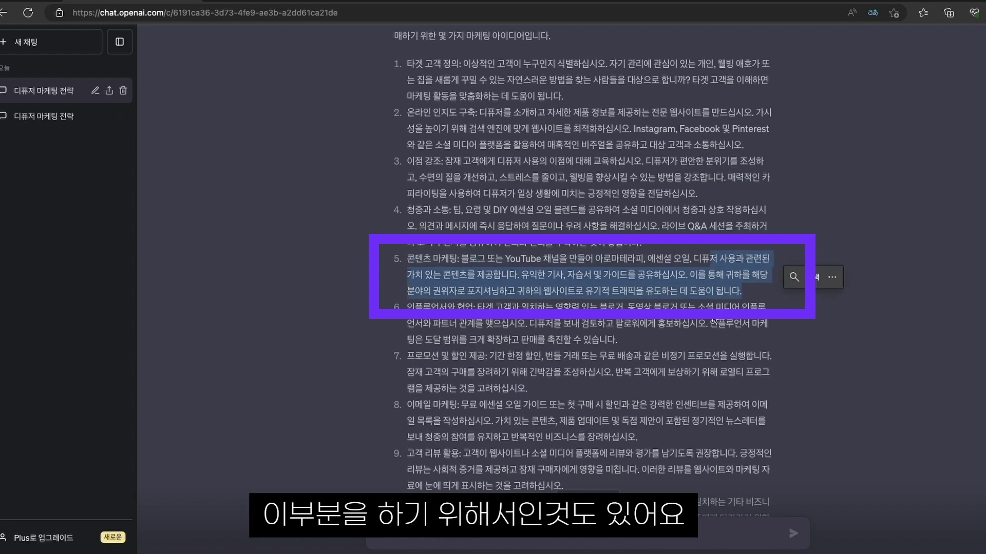
{"action": "left_click", "coordinate": [645, 299]}
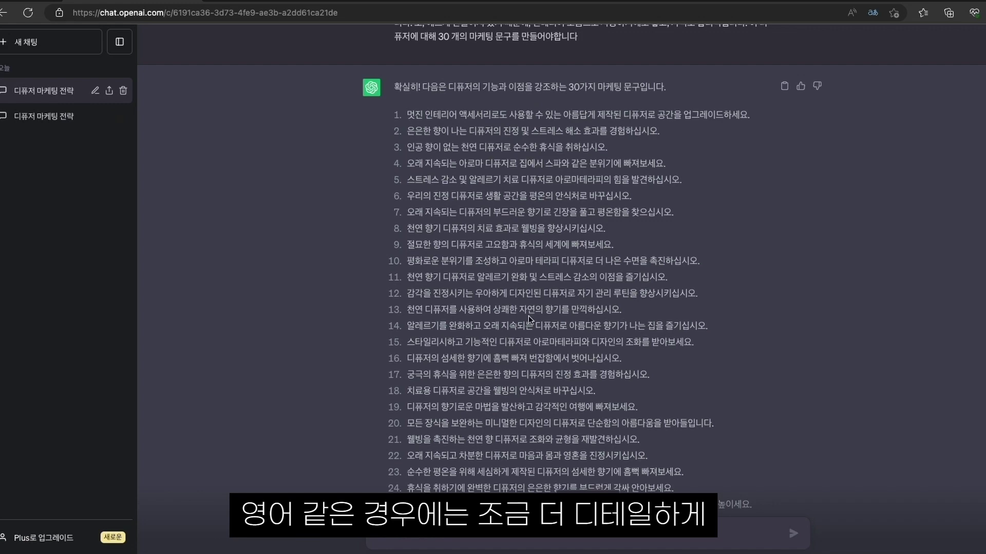
Step: Review the translated list of 30 diffuser marketing phrases in the second answer from start to end
{"action": "scroll", "coordinate": [528, 316], "scroll_direction": "down", "scroll_amount": 4}
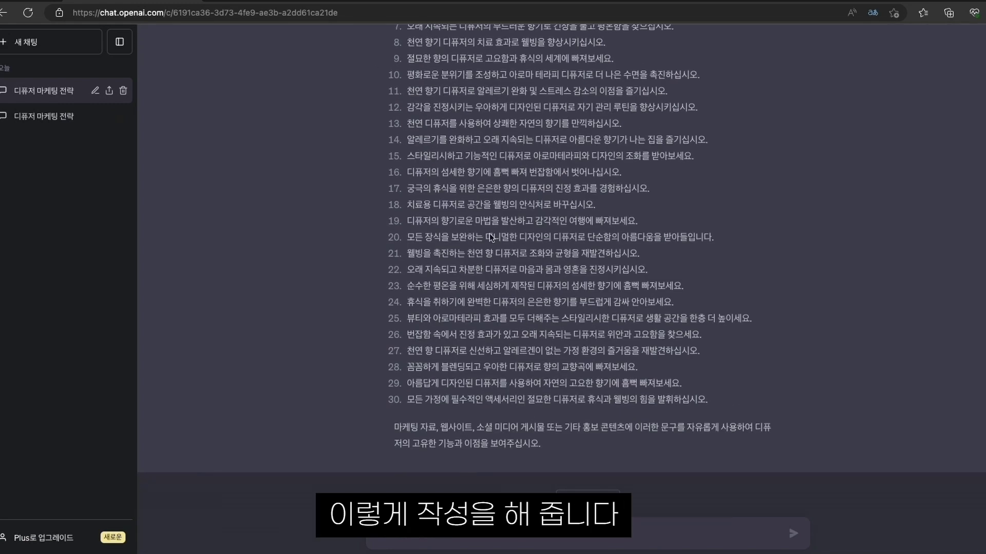
{"action": "scroll", "coordinate": [488, 233], "scroll_direction": "up", "scroll_amount": 10}
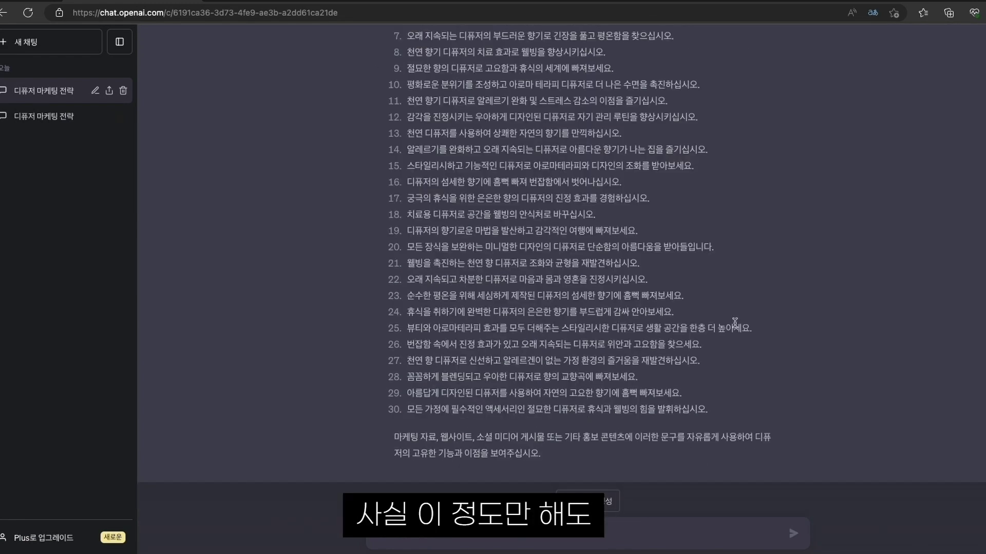
{"action": "scroll", "coordinate": [735, 324], "scroll_direction": "up", "scroll_amount": 1}
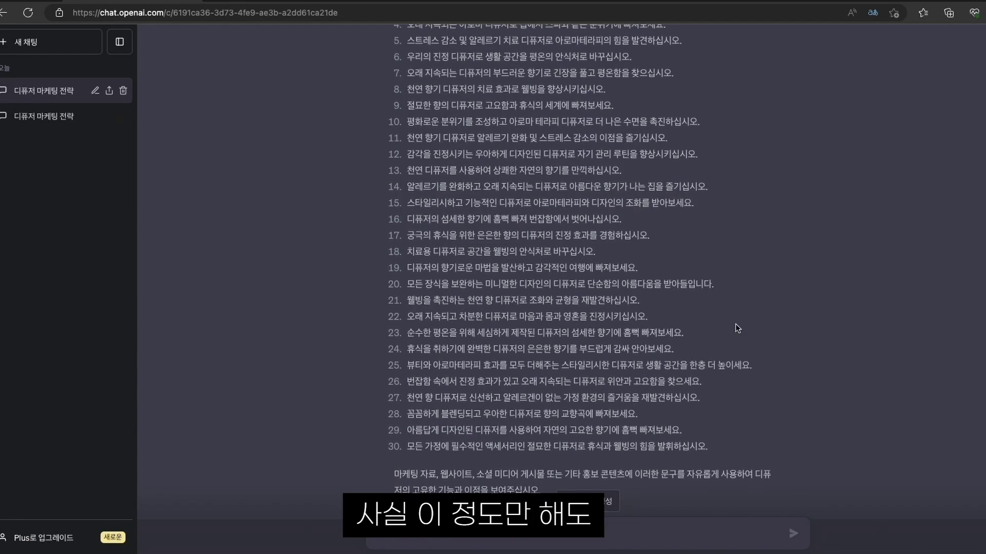
{"action": "scroll", "coordinate": [480, 338], "scroll_direction": "up", "scroll_amount": 1}
{"action": "scroll", "coordinate": [624, 310], "scroll_direction": "up", "scroll_amount": 1}
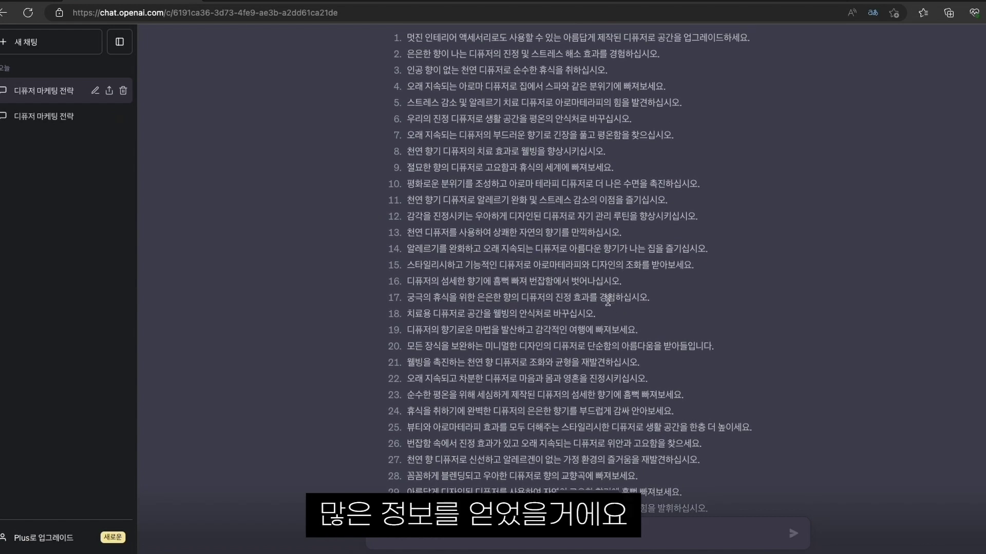
{"action": "scroll", "coordinate": [607, 301], "scroll_direction": "up", "scroll_amount": 1}
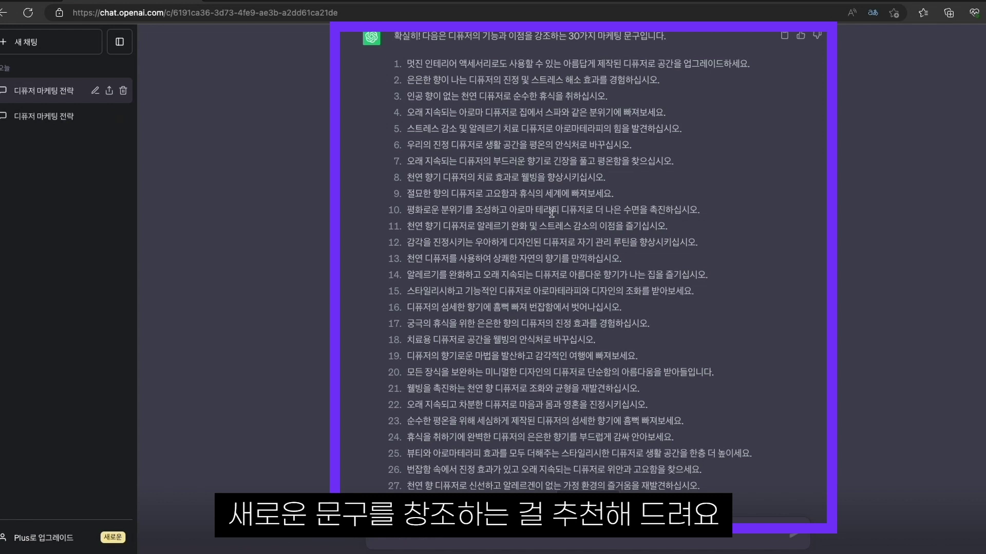
{"action": "scroll", "coordinate": [552, 212], "scroll_direction": "down", "scroll_amount": 3}
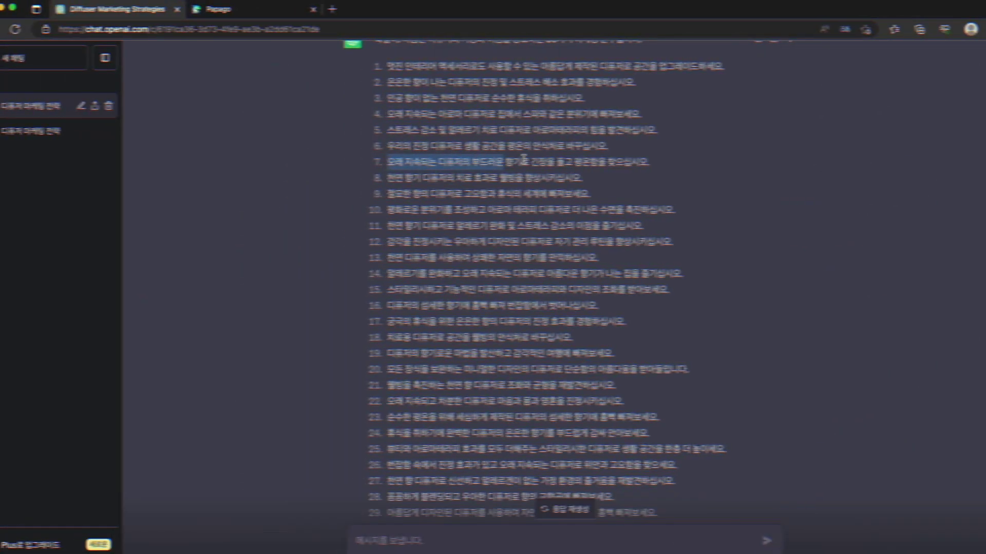
Step: Copy marketing phrases 7 and 25 from the translated list into the Papago source text, each introduced by a single quotation mark
{"action": "left_click_drag", "start_coordinate": [386, 162], "coordinate": [666, 159]}
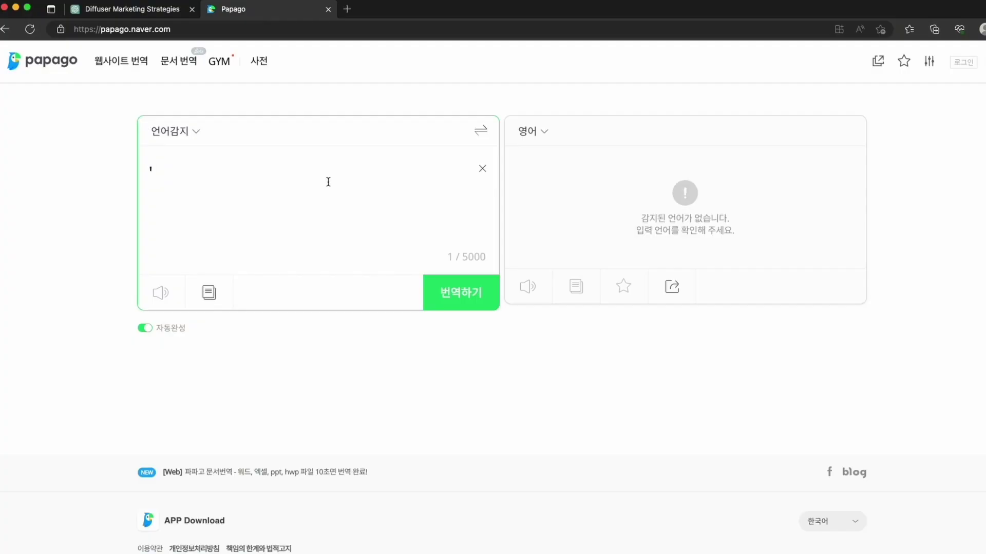
{"action": "type", "text": "오래 지속되는 디퓨저의 부드러운 향기로 긴장을 풀고 평온함을 찾으십시오."}
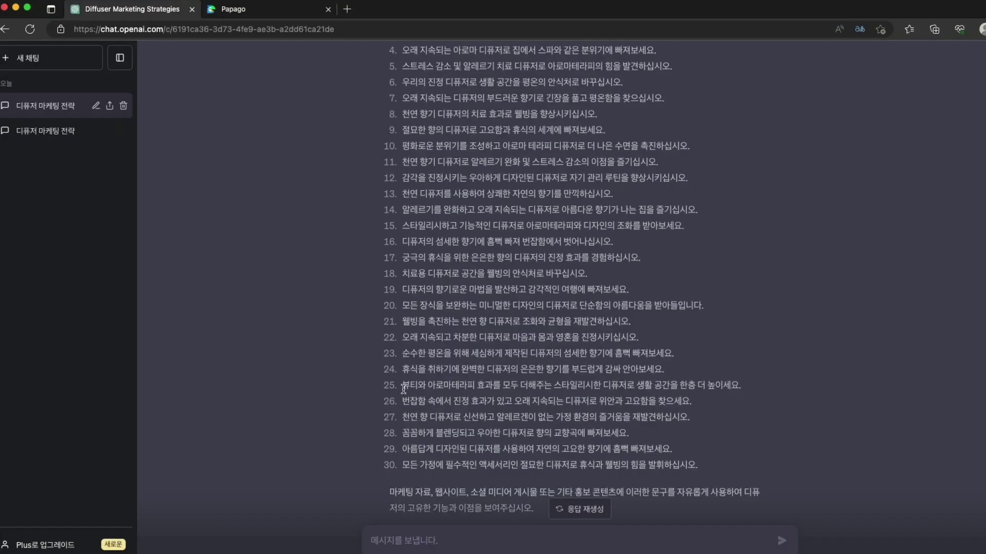
{"action": "left_click_drag", "start_coordinate": [403, 389], "coordinate": [739, 386]}
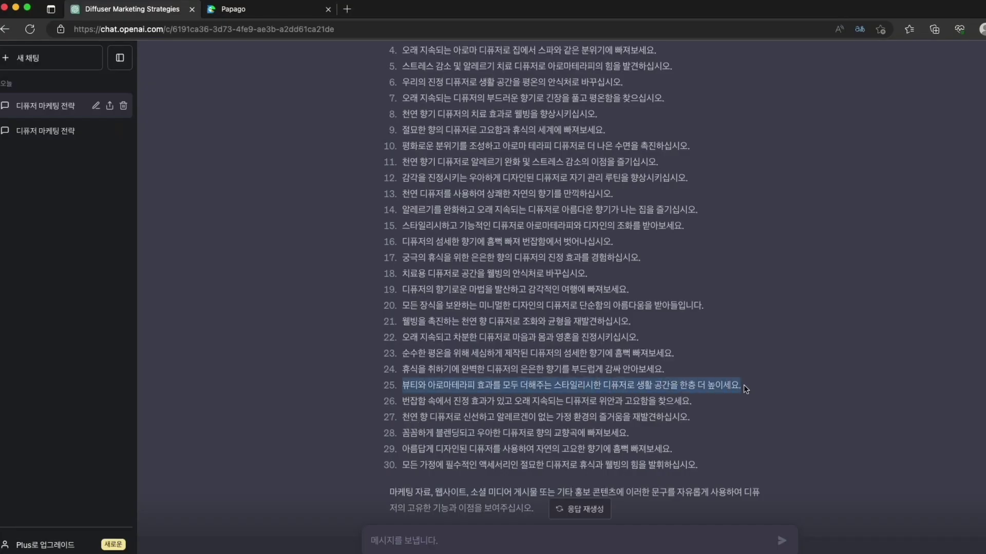
{"action": "left_click", "coordinate": [291, 10]}
{"action": "type", "text": "뷰티와 아로마테라피 효과를 모두 더해주는 스타일리시한 디퓨저로 생활 공간을 한층 더 높이세요."}
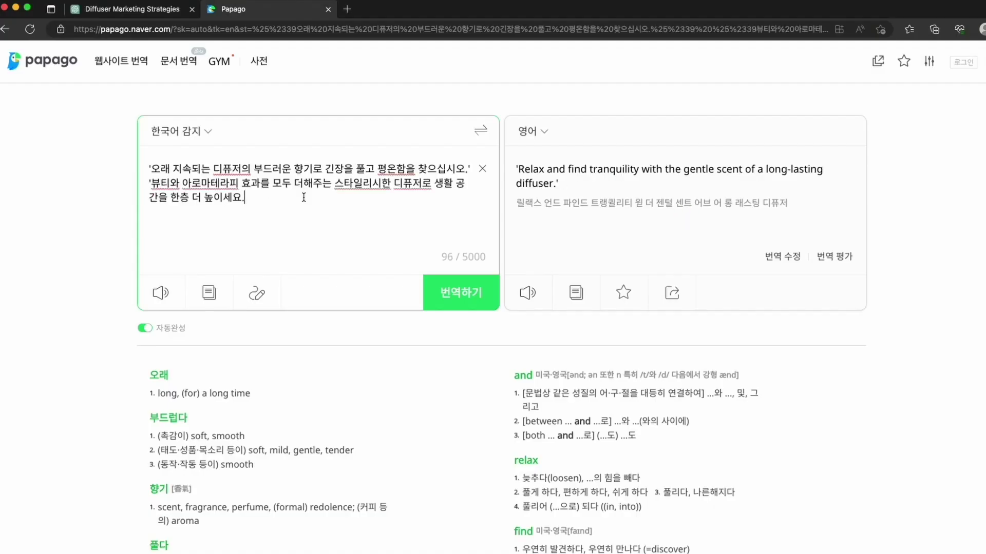
Step: Complete the prompt with "' 이 마케팅 문구 20개를 간략하게 요약해주세요", copy the source text and switch to ChatGPT
{"action": "type", "text": "' 이 마케팅 문구 20개를 간략하게 요약해주세요"}
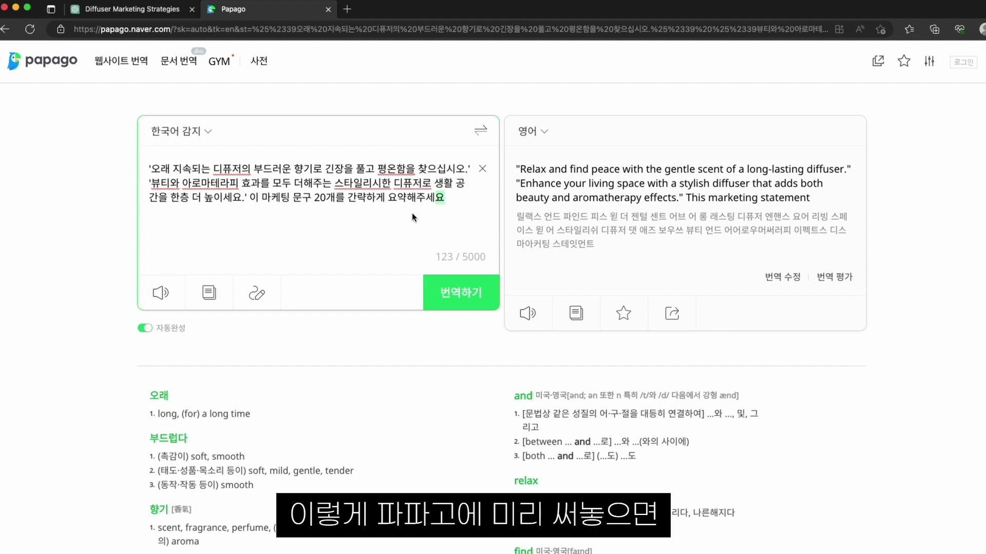
{"action": "left_click", "coordinate": [209, 293]}
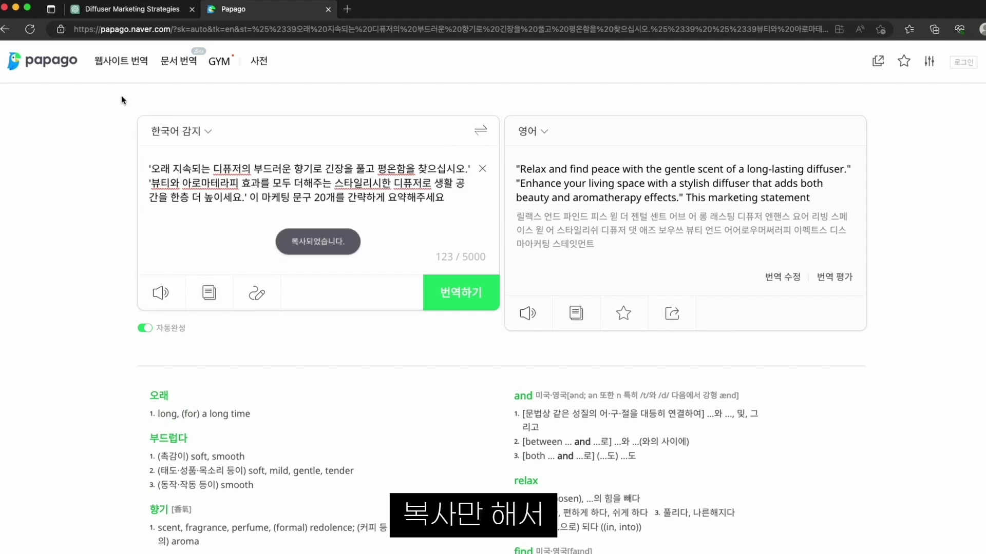
{"action": "left_click", "coordinate": [116, 10]}
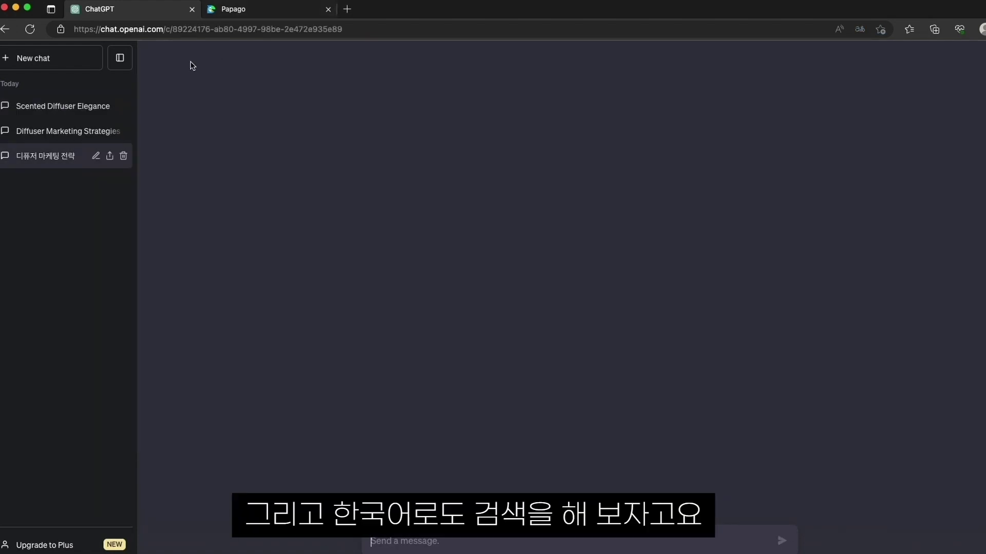
Step: Copy the whole Korean prompt from Papago again and return to ChatGPT
{"action": "left_click", "coordinate": [240, 15]}
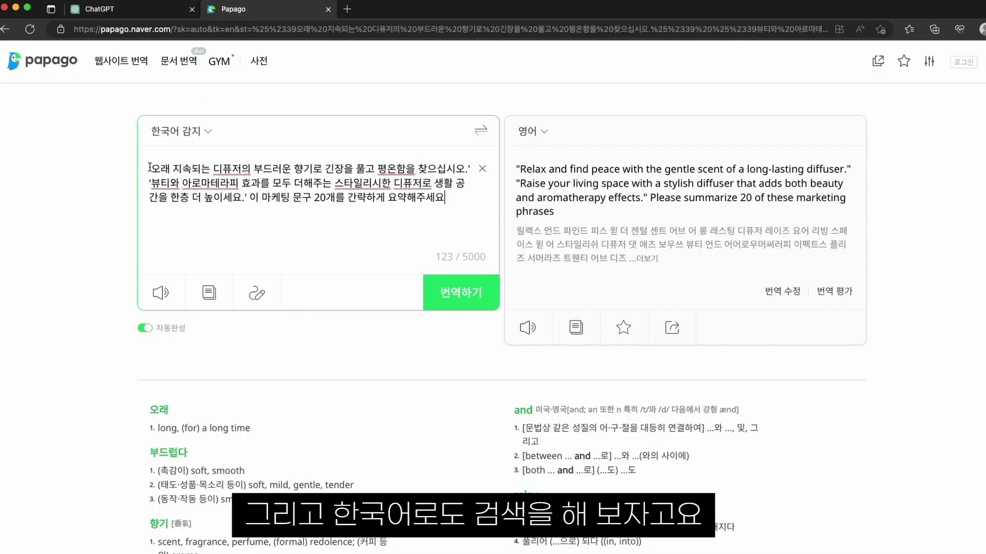
{"action": "left_click_drag", "start_coordinate": [156, 168], "coordinate": [445, 198]}
{"action": "left_click", "coordinate": [209, 293]}
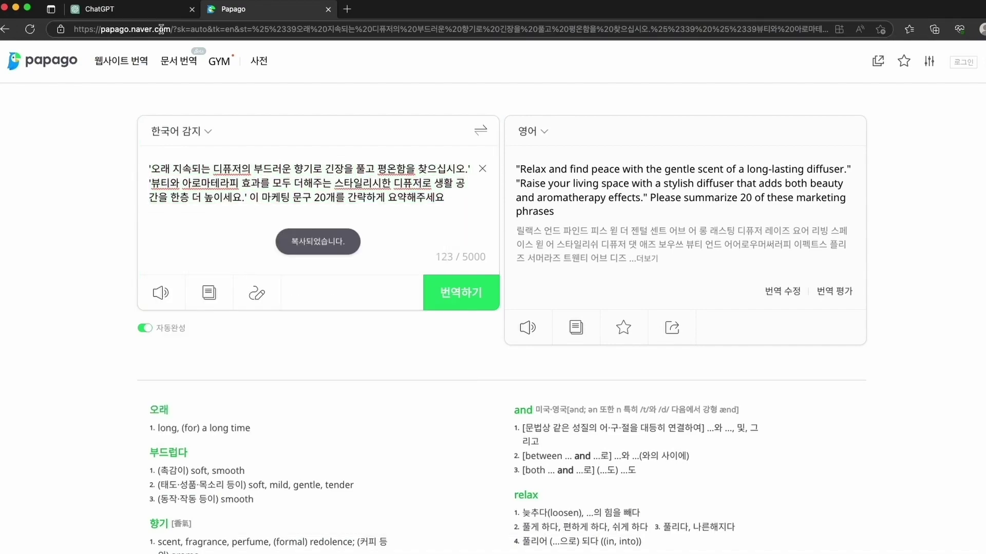
{"action": "left_click", "coordinate": [134, 9]}
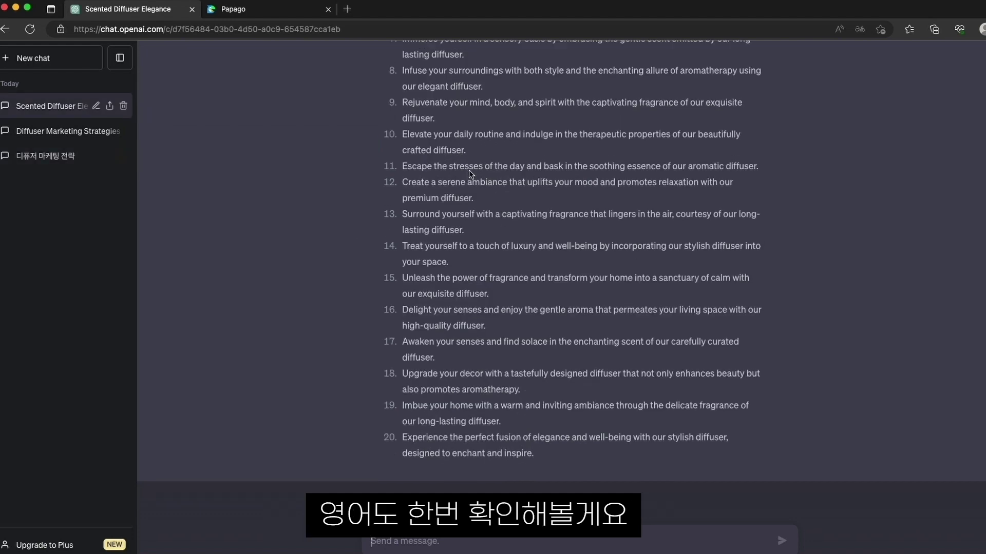
Step: Translate the "Scented Diffuser Elegance" chat page into Korean from the start of its phrase list
{"action": "scroll", "coordinate": [469, 171], "scroll_direction": "up", "scroll_amount": 5}
{"action": "right_click", "coordinate": [472, 169]}
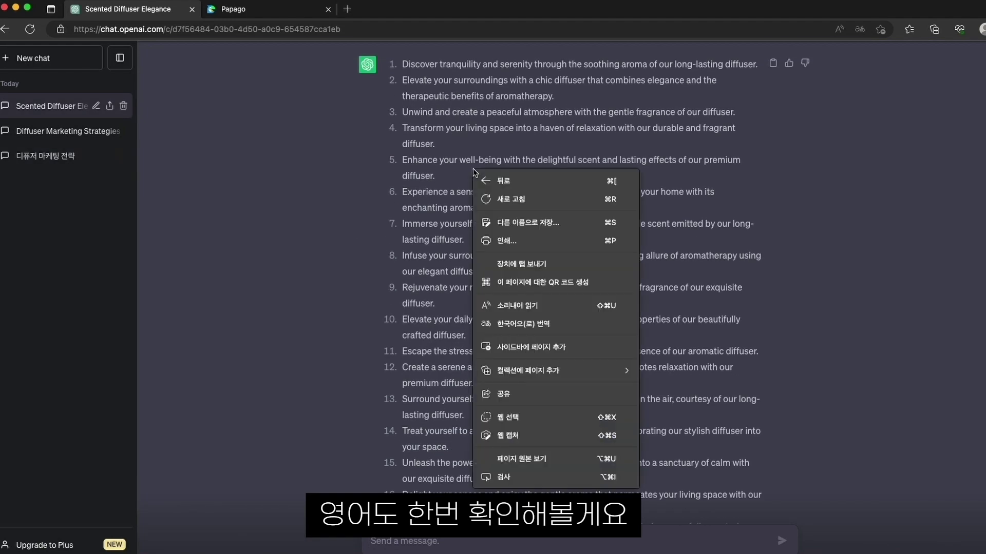
{"action": "left_click", "coordinate": [516, 323]}
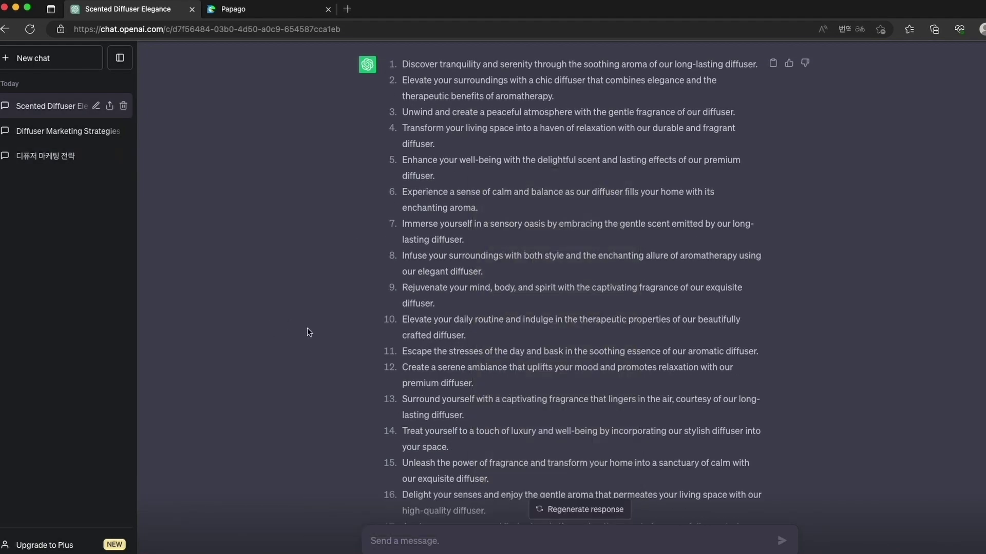
{"action": "scroll", "coordinate": [438, 101], "scroll_direction": "up", "scroll_amount": 1}
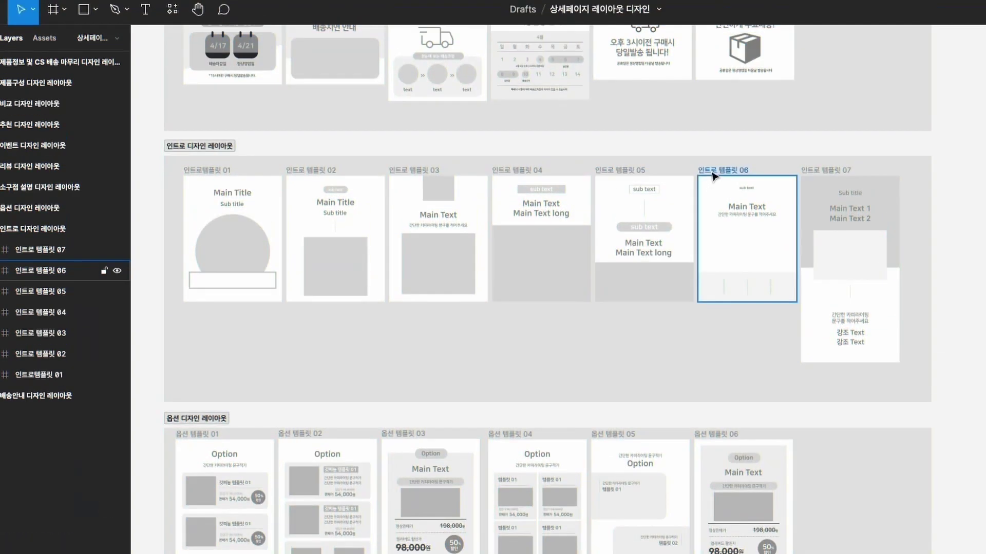
Step: In Figma, copy the "인트로 템플릿 06" frame onto a new page named "연습용"
{"action": "left_click", "coordinate": [711, 172]}
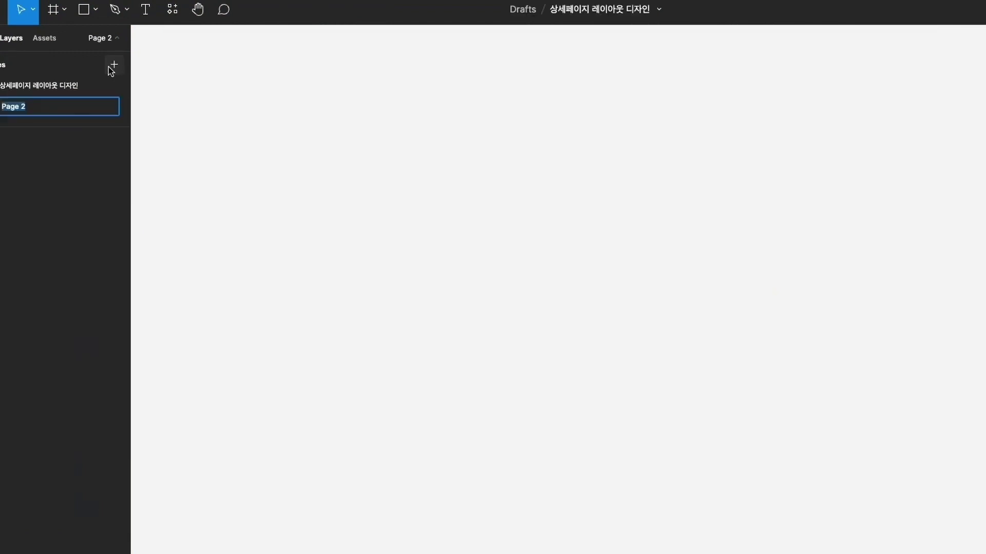
{"action": "type", "text": "dustmo연습용"}
{"action": "key", "text": "Return"}
{"action": "key", "text": "super+v"}
{"action": "left_click", "coordinate": [930, 163]}
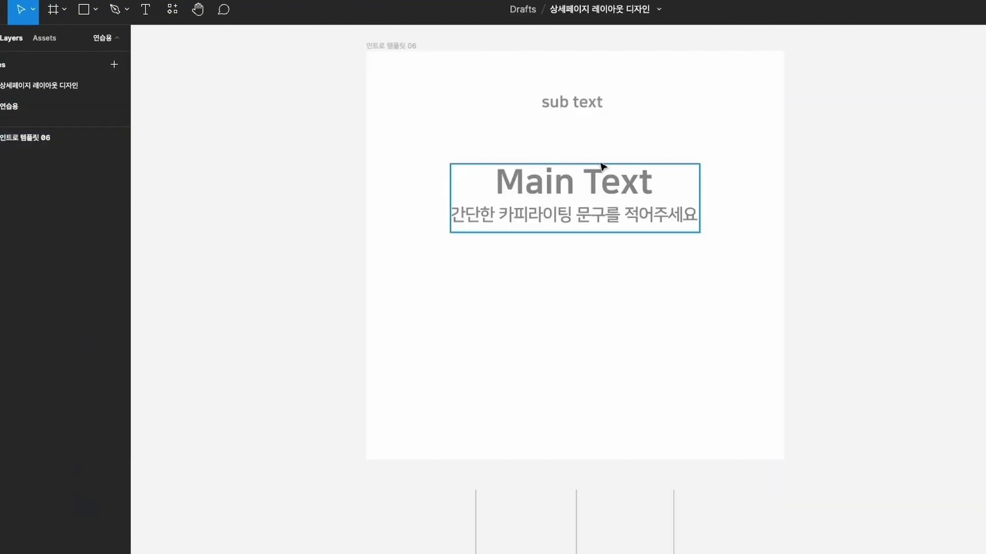
Step: Replace the "sub text" line with "Fresh Diffuser" and centre it horizontally in the frame
{"action": "double_click", "coordinate": [593, 103]}
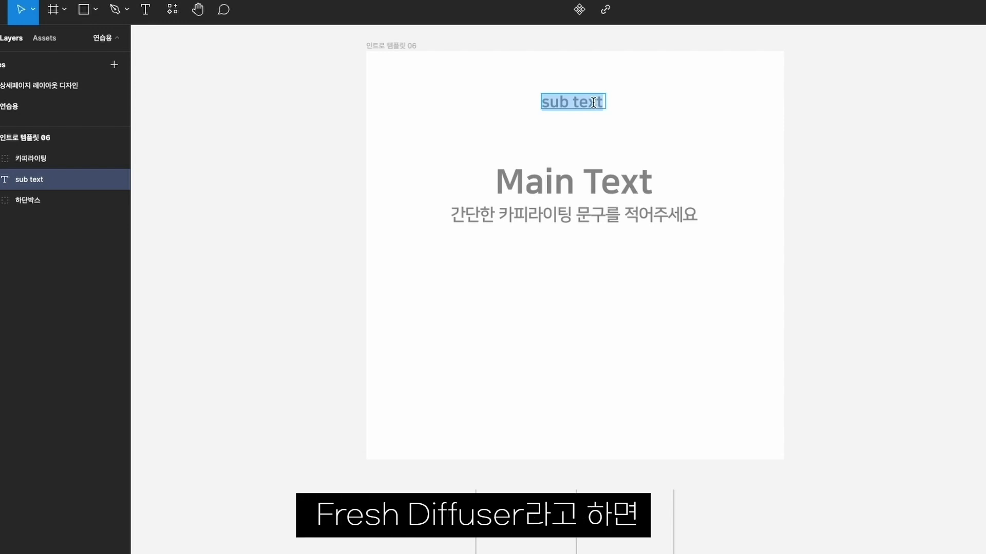
{"action": "key", "text": "BackSpace"}
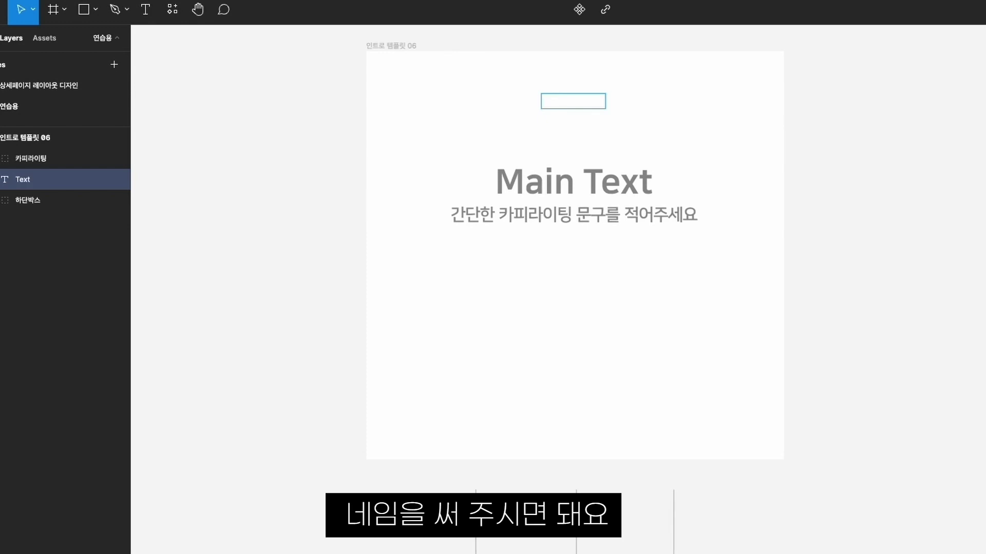
{"action": "type", "text": "Fresh Diffuser"}
{"action": "key", "text": "Escape"}
{"action": "double_click", "coordinate": [606, 101]}
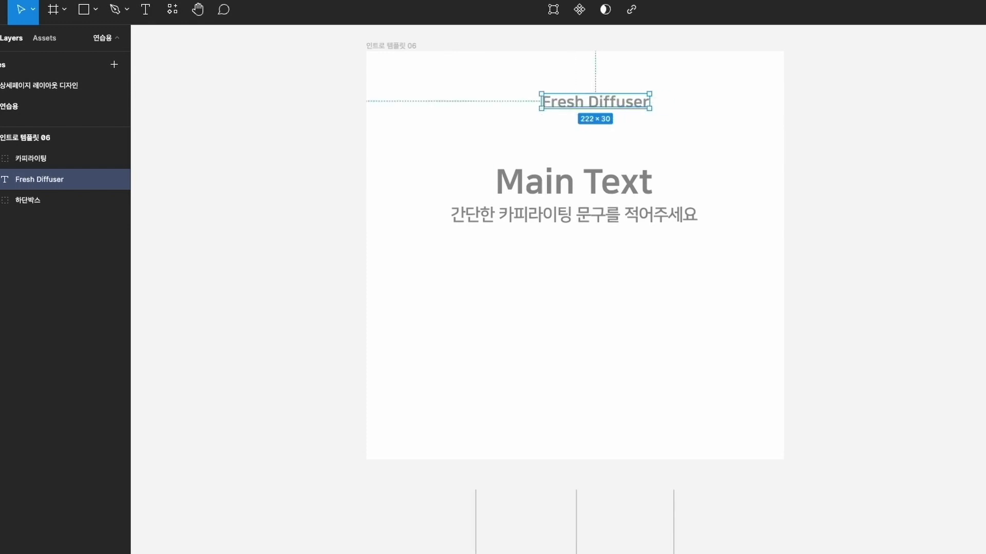
{"action": "key", "text": "alt+h"}
Step: Replace the "Main Text" heading with "‘향기로 휴식’을 채우세요" and ungroup the "카피라이팅" group
{"action": "left_click", "coordinate": [561, 199]}
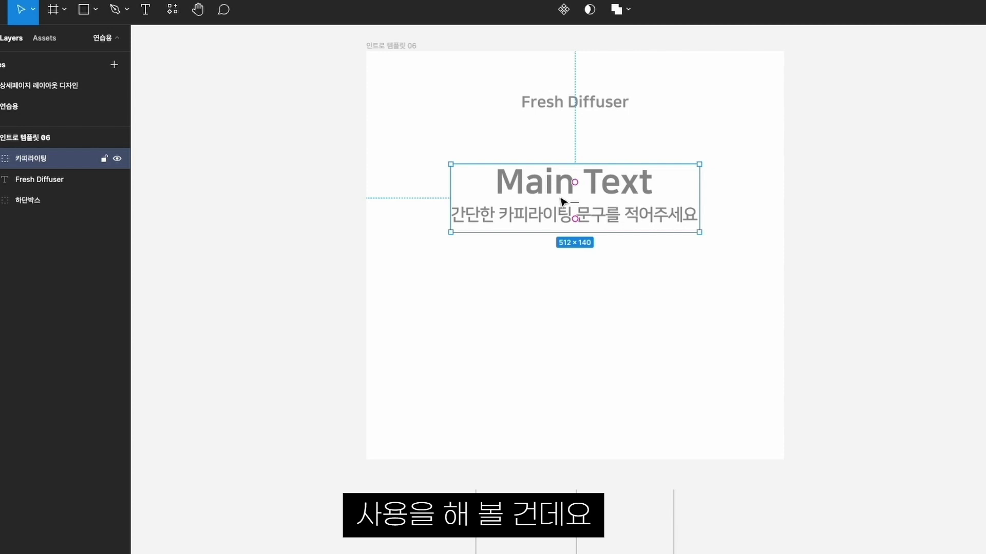
{"action": "double_click", "coordinate": [548, 187]}
{"action": "key", "text": "Return"}
{"action": "type", "text": "향기로 휴식을 채우세요"}
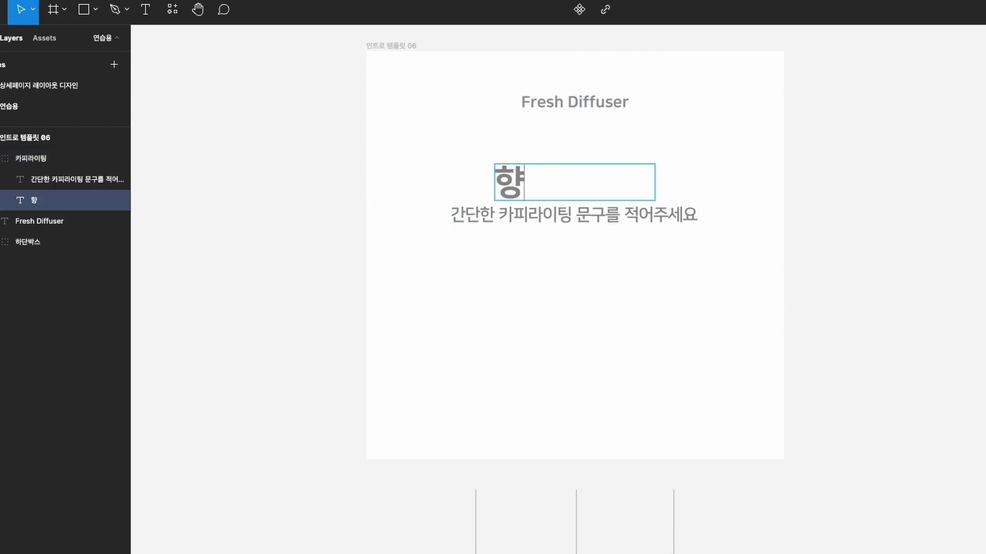
{"action": "key", "text": "Escape"}
{"action": "key", "text": "Escape"}
{"action": "right_click", "coordinate": [545, 175]}
{"action": "left_click", "coordinate": [583, 366]}
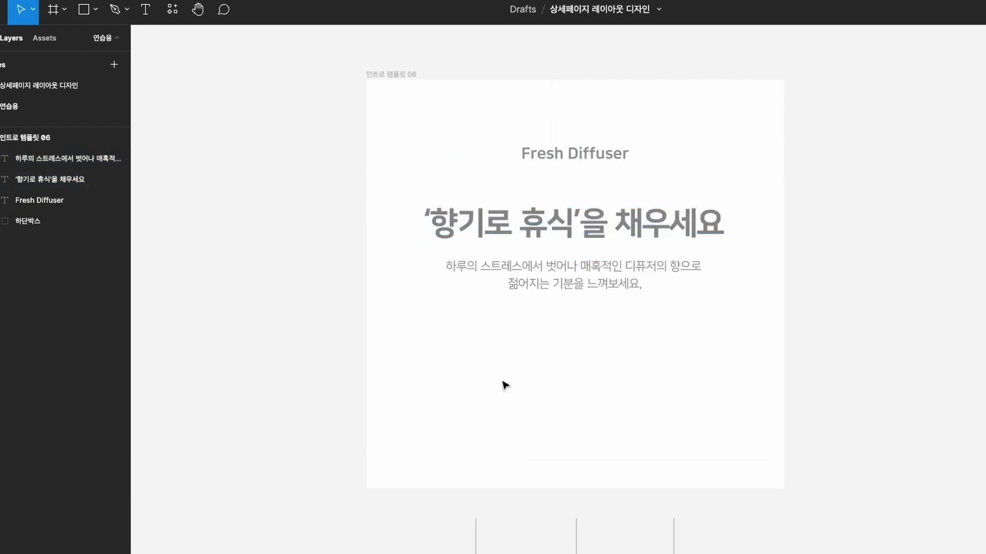
Step: Reduce the font size of the "Fresh Diffuser" text above the heading
{"action": "scroll", "coordinate": [513, 359], "scroll_direction": "down", "scroll_amount": 1}
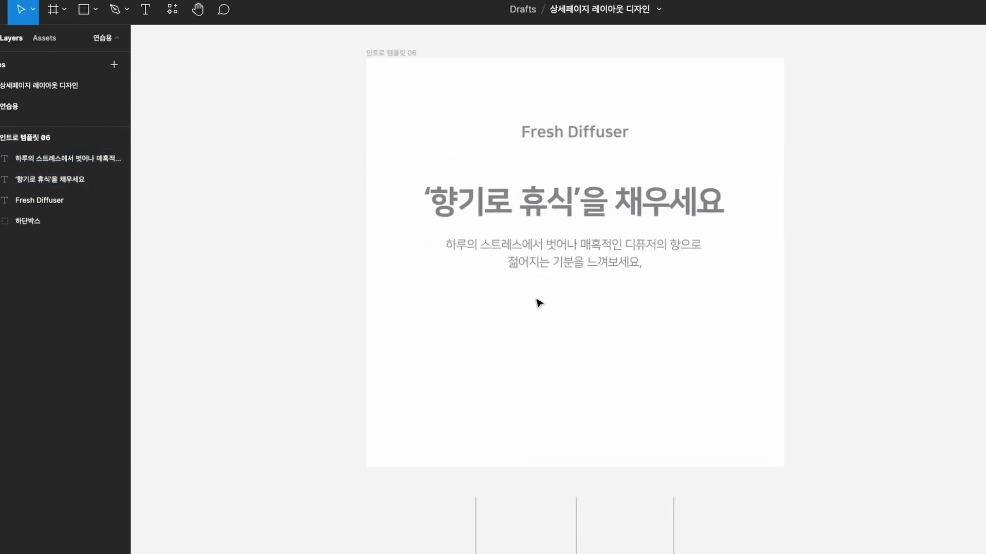
{"action": "left_click", "coordinate": [574, 137]}
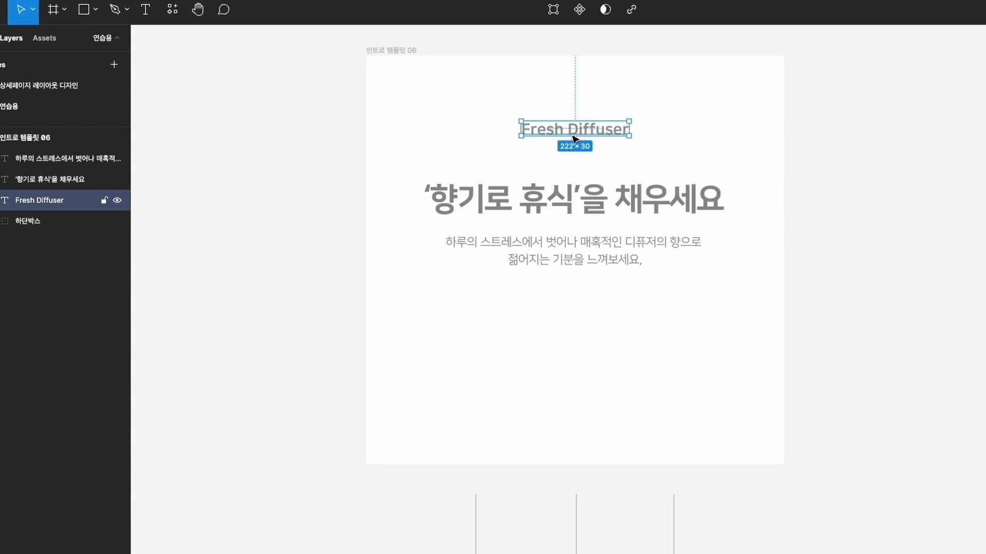
{"action": "key", "text": "Return"}
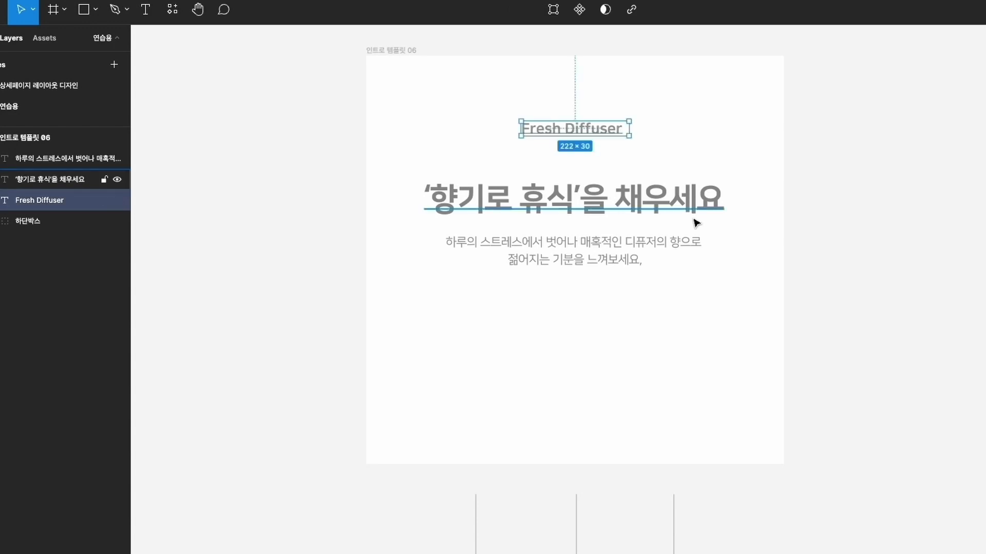
{"action": "key", "text": "Return"}
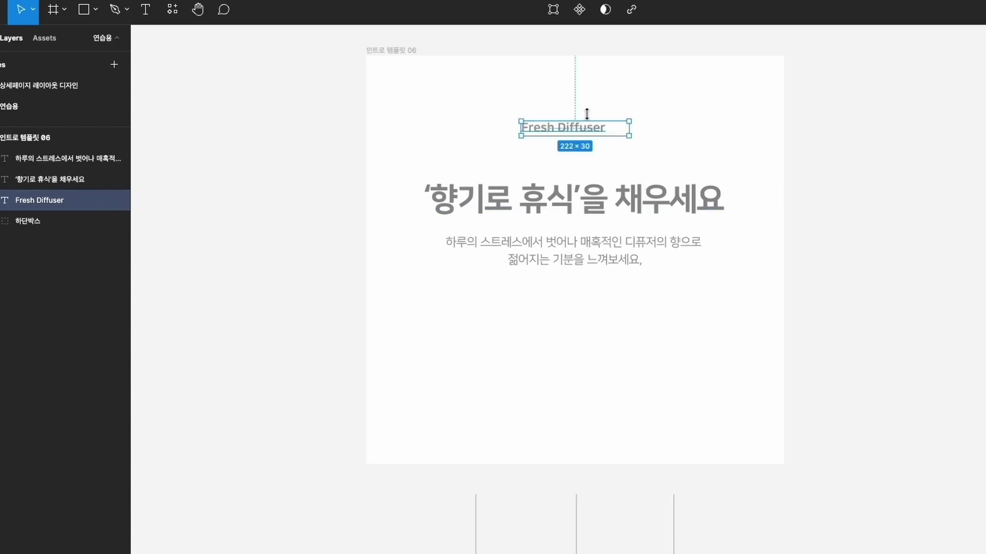